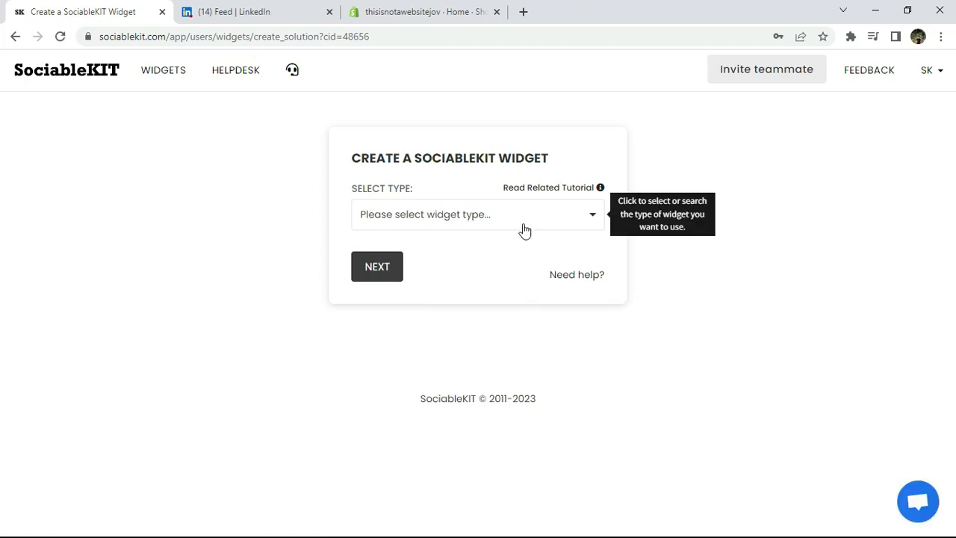
Step: Set the widget type to Linkedin Hashtag Posts by searching for "linkedin hash"
click(522, 223)
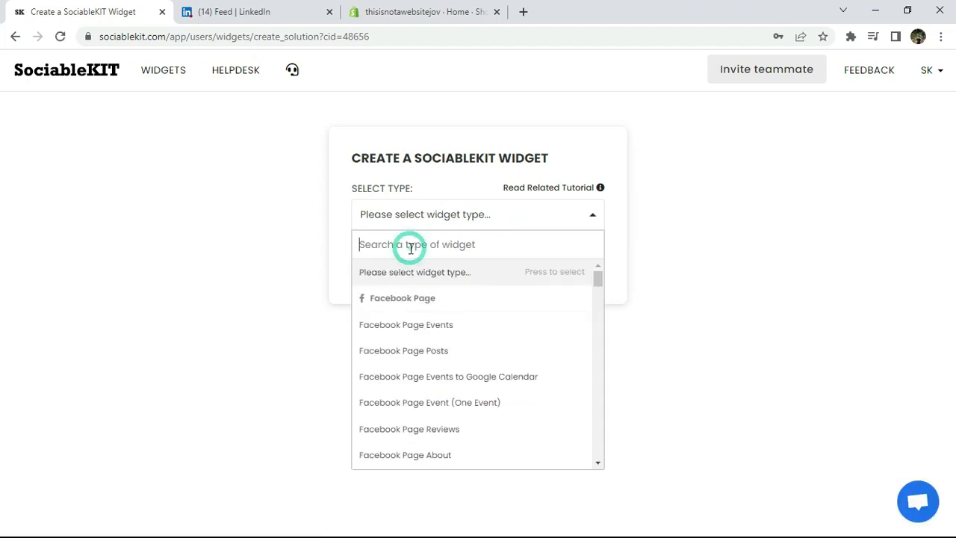
text(linkedin hash)
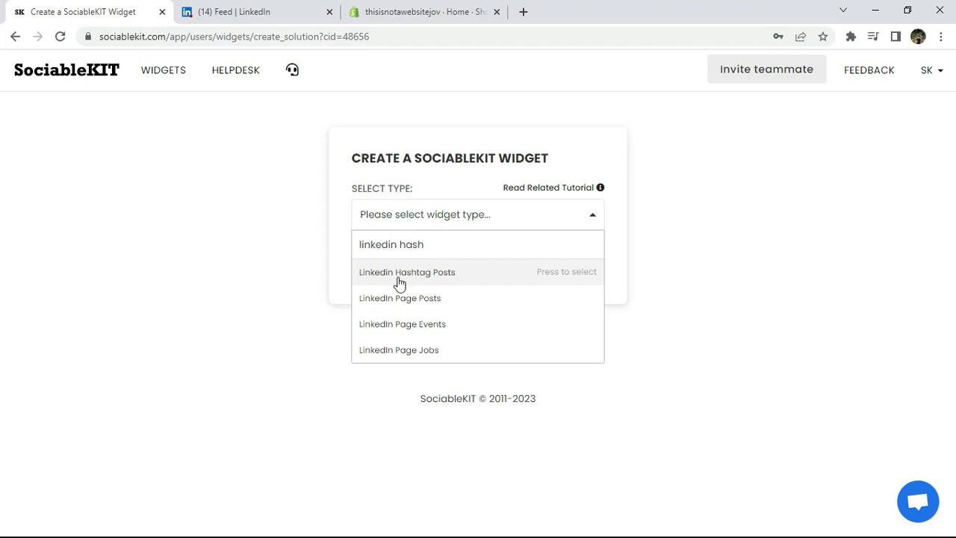
click(400, 276)
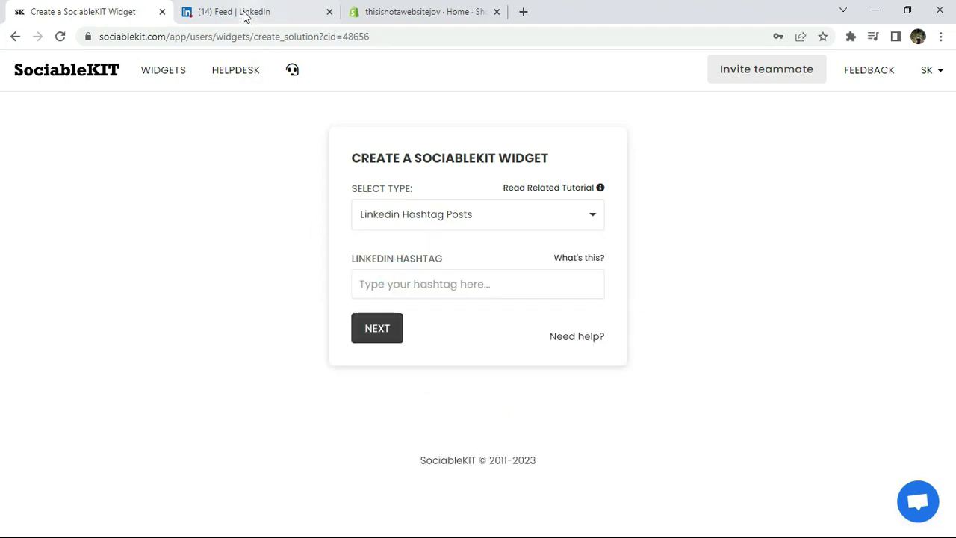
Step: Switch to LinkedIn and copy the web address of the #piano hashtag feed
click(210, 19)
click(177, 36)
right_click(178, 36)
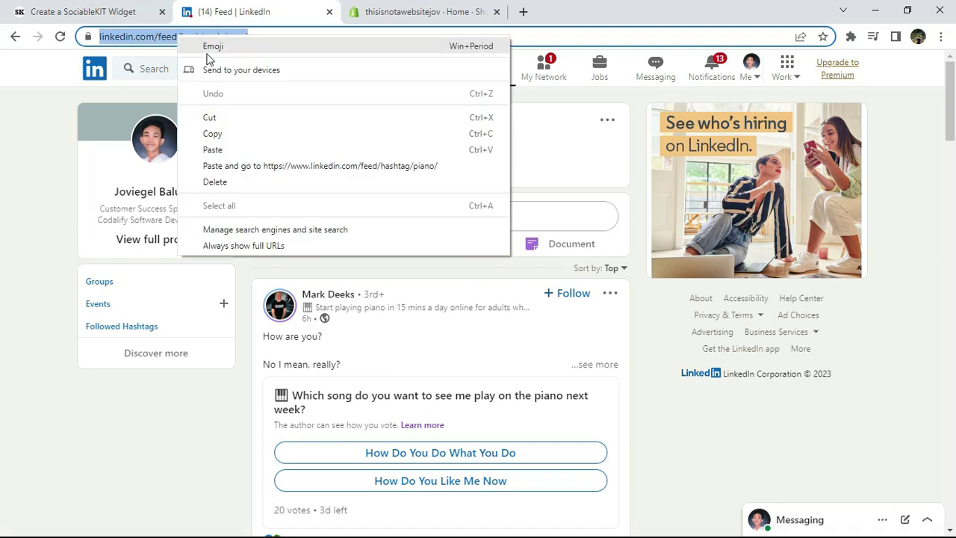
click(248, 136)
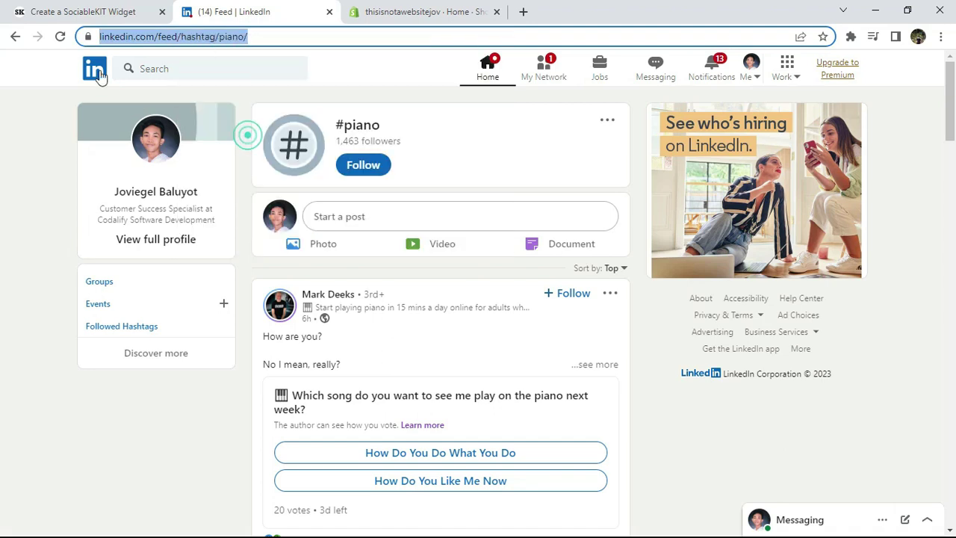
Step: Return to SociableKIT, paste the copied link as the LinkedIn hashtag, and proceed to create the widget
click(78, 17)
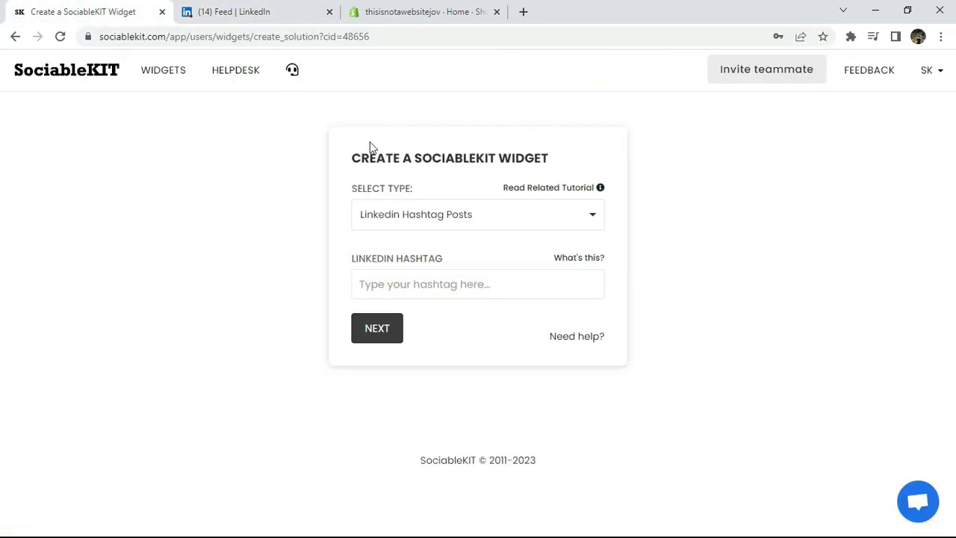
right_click(444, 285)
click(482, 397)
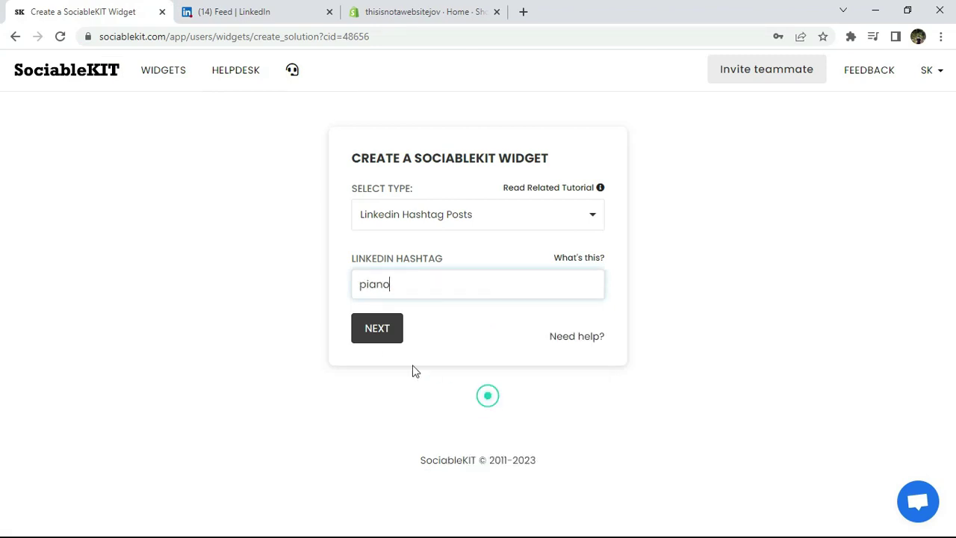
click(376, 329)
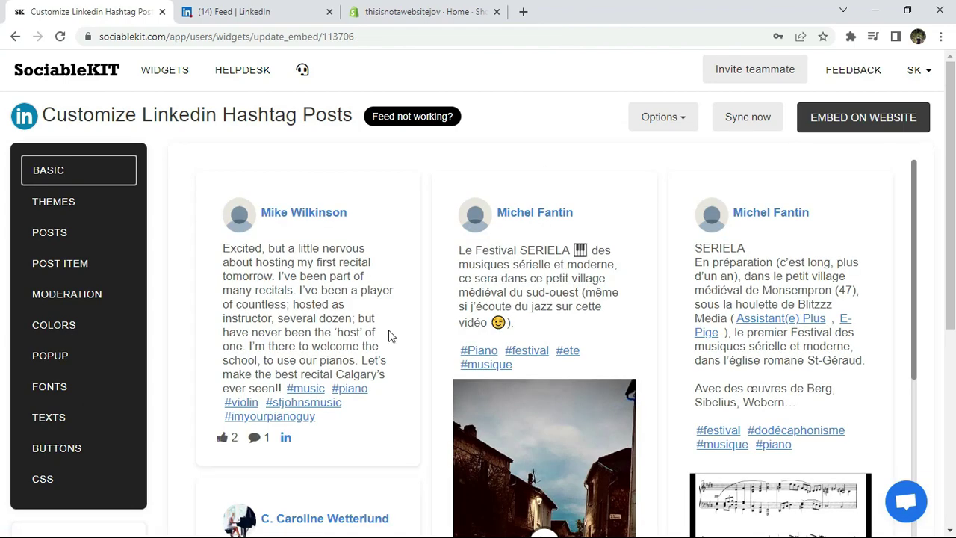
Step: Examine the generated feed preview and view the festival video post in its popup before closing it
scroll(947, 171, down, 3)
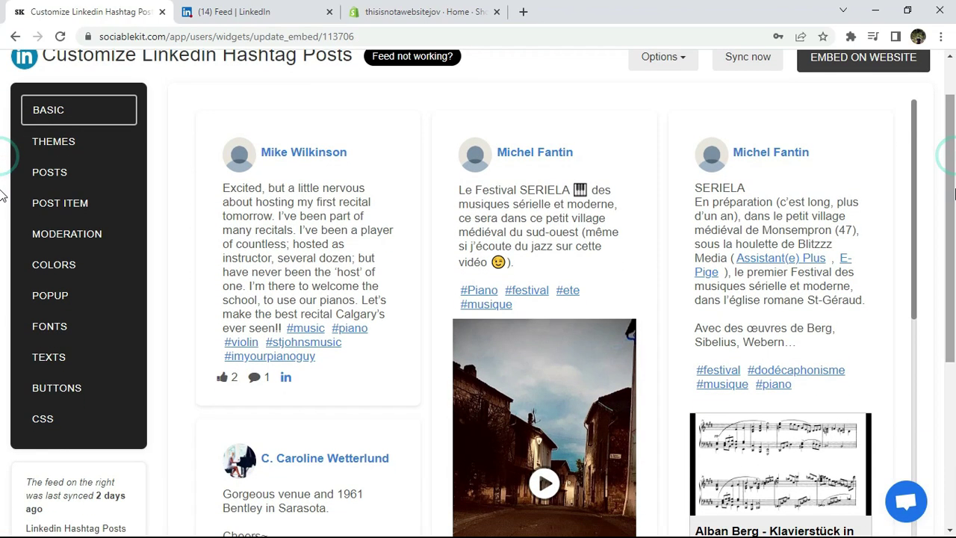
mouse_move(917, 174)
mouse_down()
mouse_move(913, 415)
mouse_move(922, 185)
mouse_up()
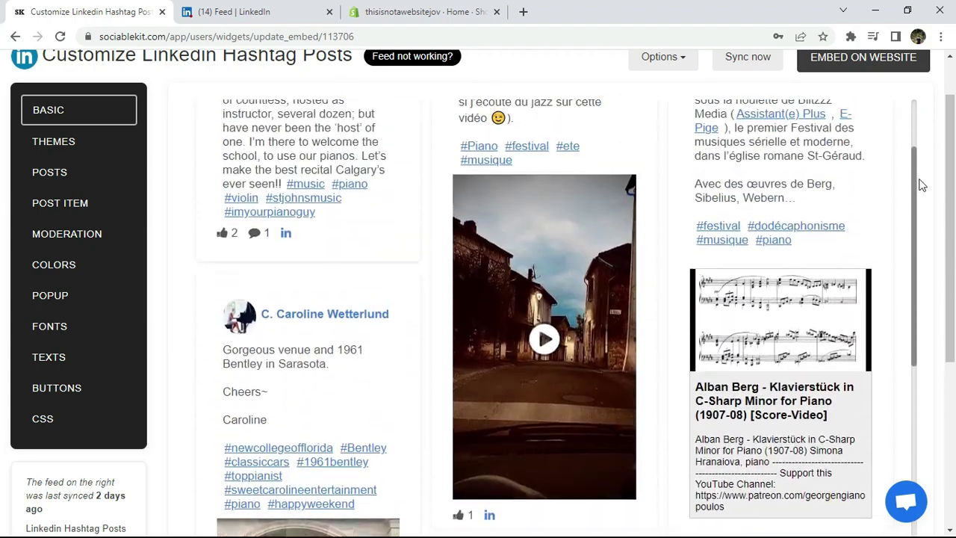
click(595, 288)
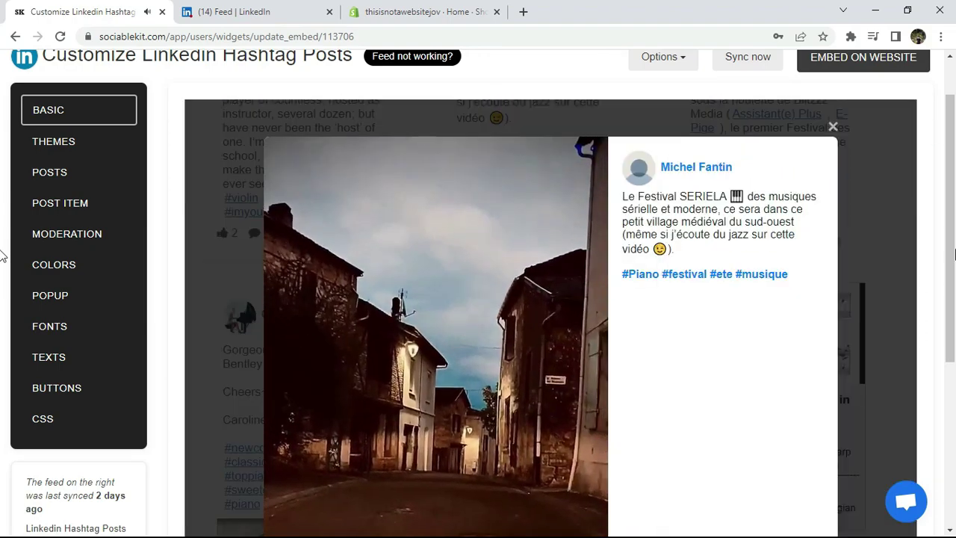
scroll(950, 368, down, 3)
scroll(950, 367, down, 1)
scroll(950, 368, up, 4)
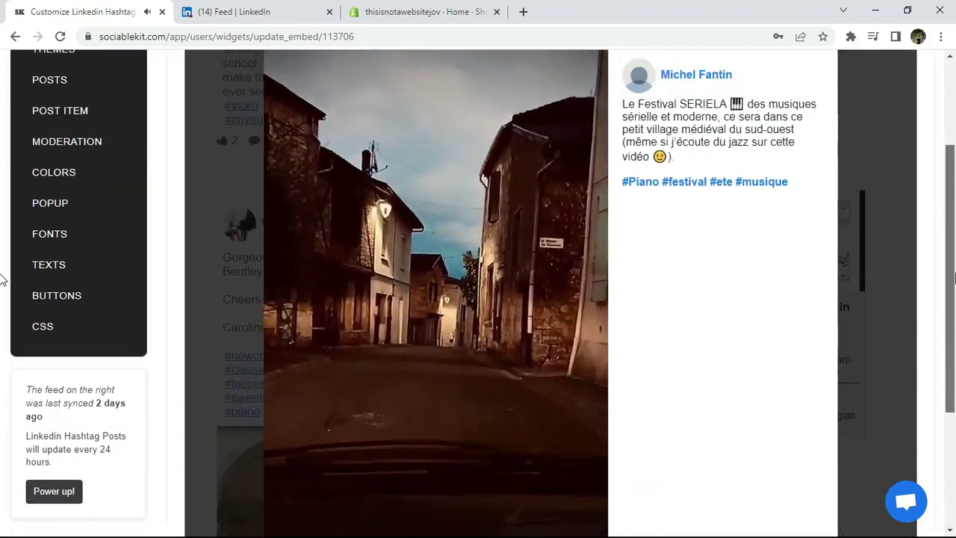
click(834, 105)
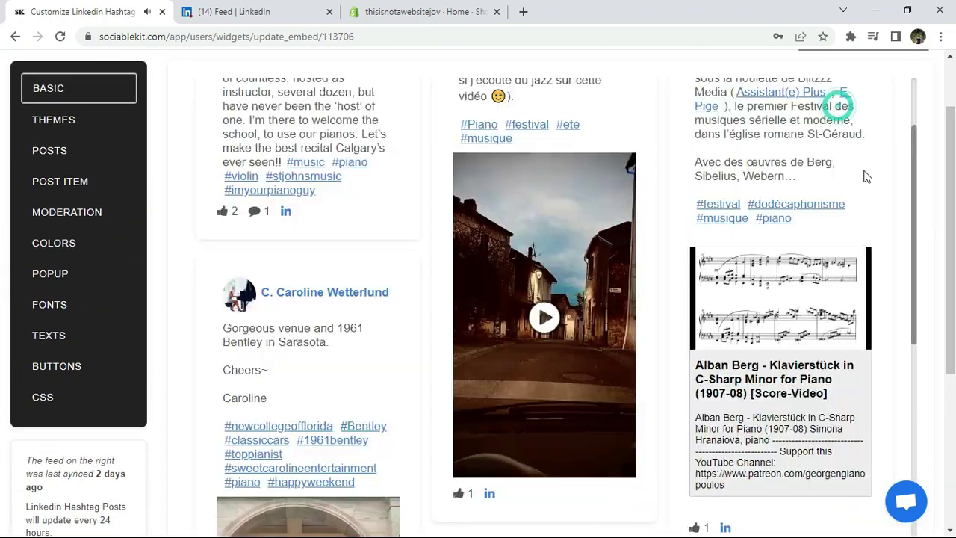
Step: Inspect further posts in the feed preview, viewing the popup of the 1961 Bentley photo post and closing it
drag(919, 204, 913, 316)
click(351, 312)
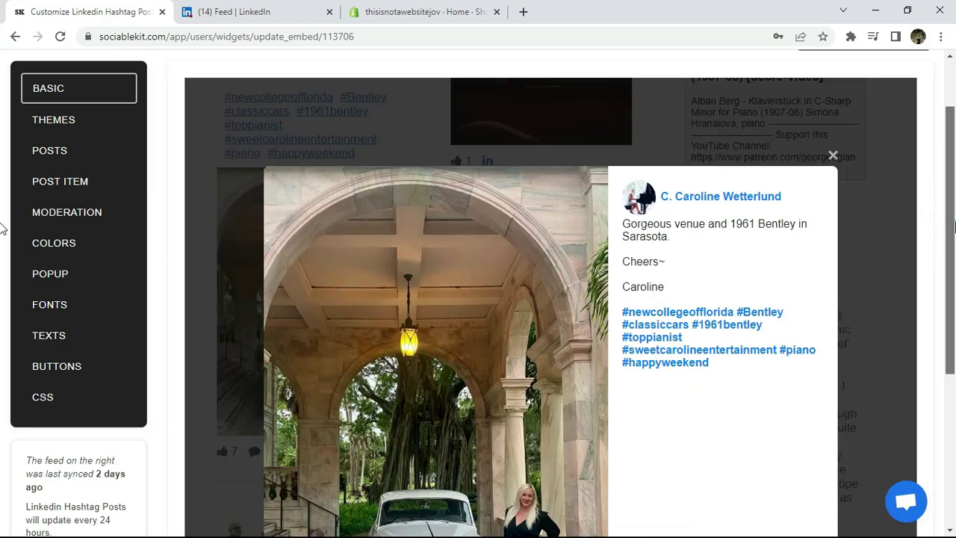
scroll(3, 344, down, 3)
scroll(3, 356, up, 3)
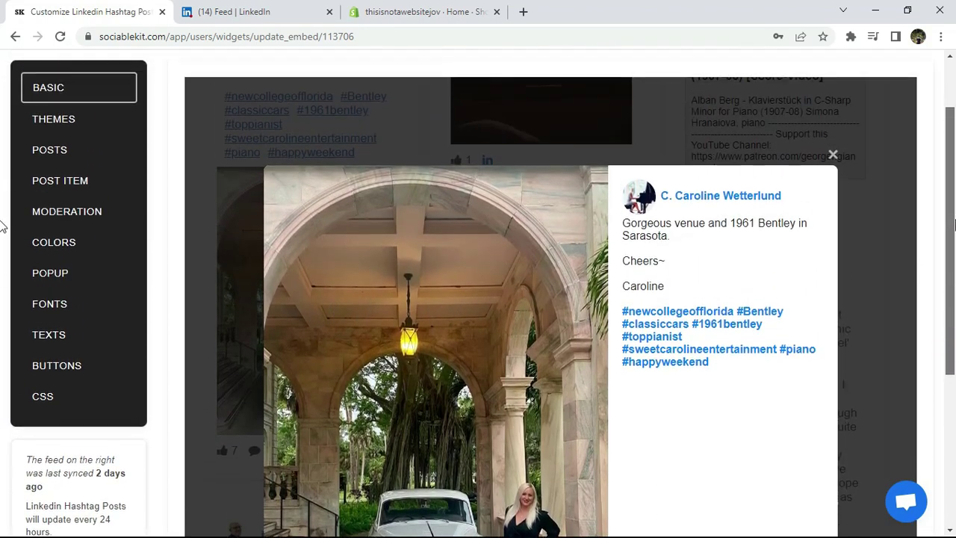
click(833, 157)
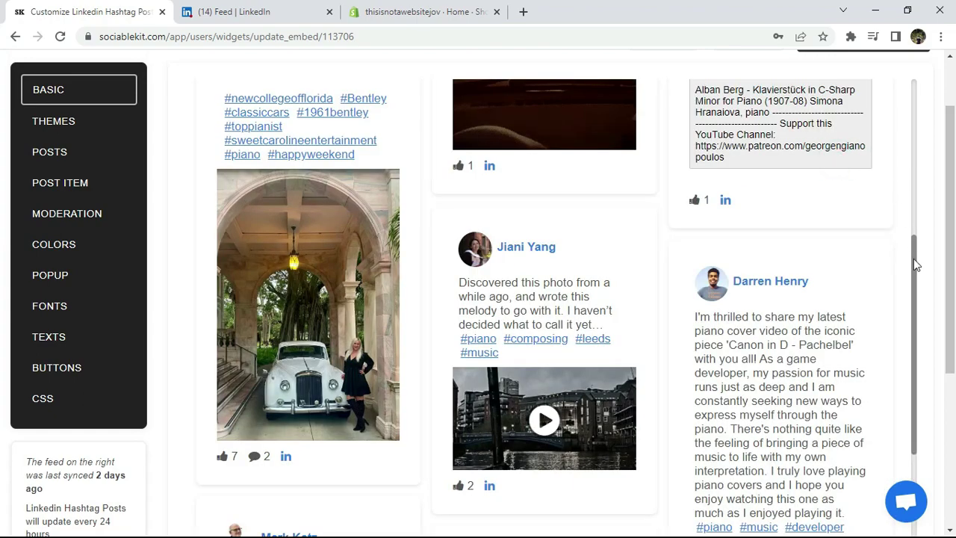
click(914, 258)
scroll(3, 202, up, 1)
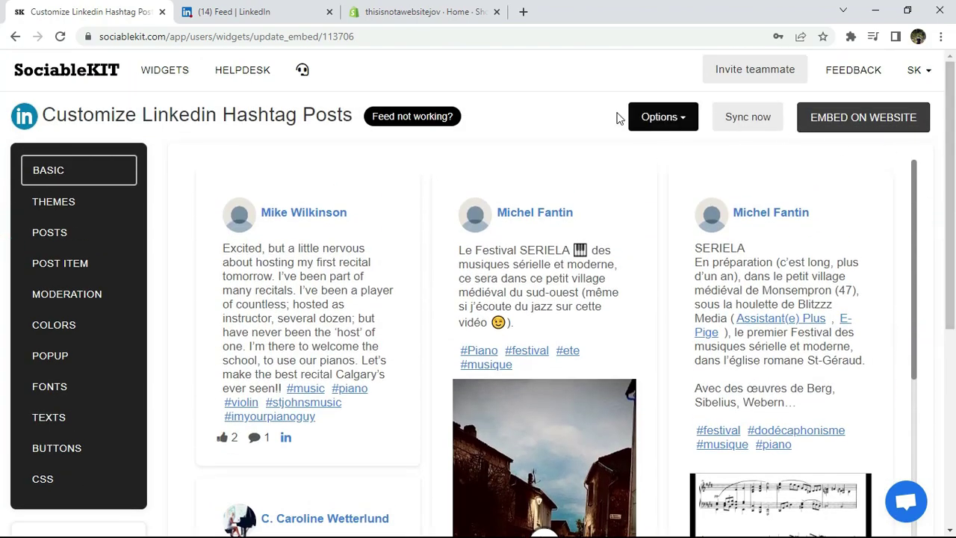
Step: Change the widget's color theme to Maayos Theme, save it, and check the preview
click(66, 179)
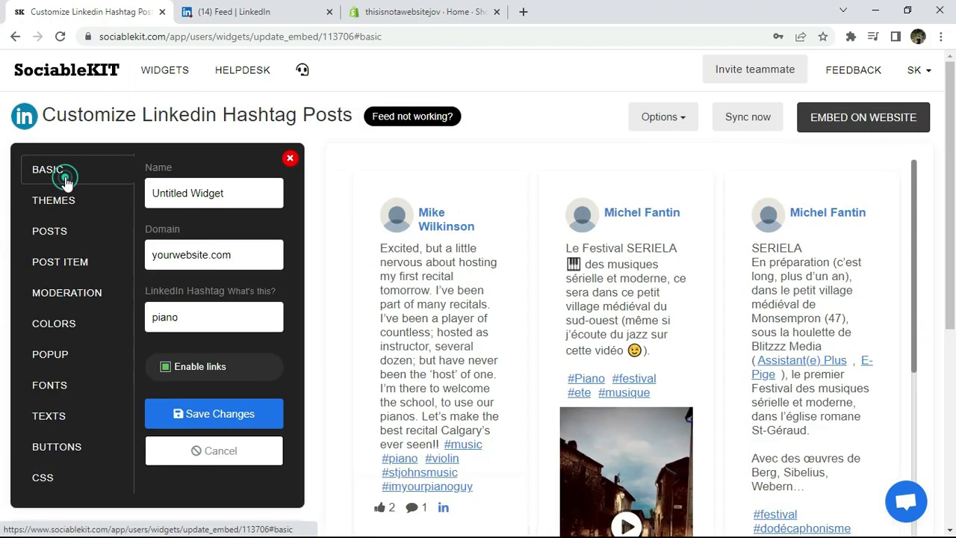
click(65, 197)
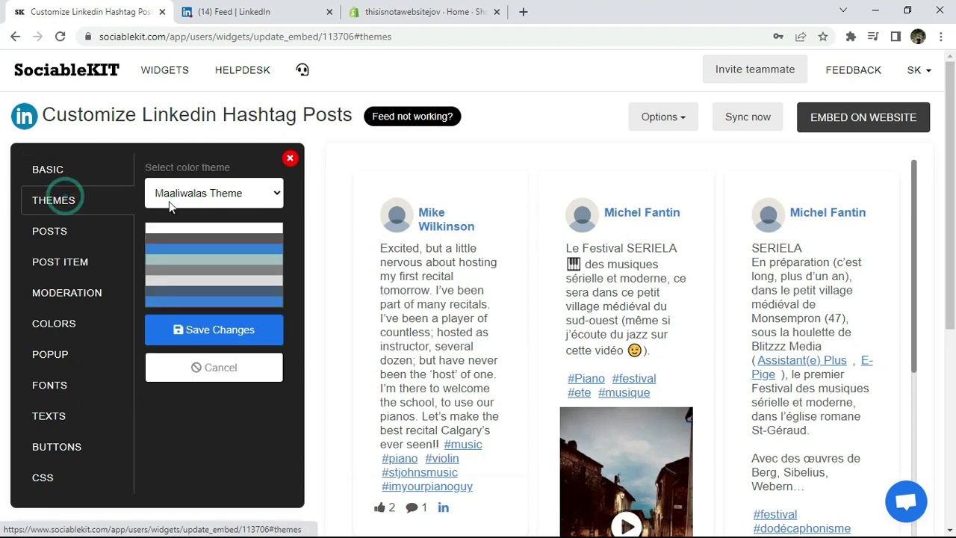
click(213, 196)
click(205, 241)
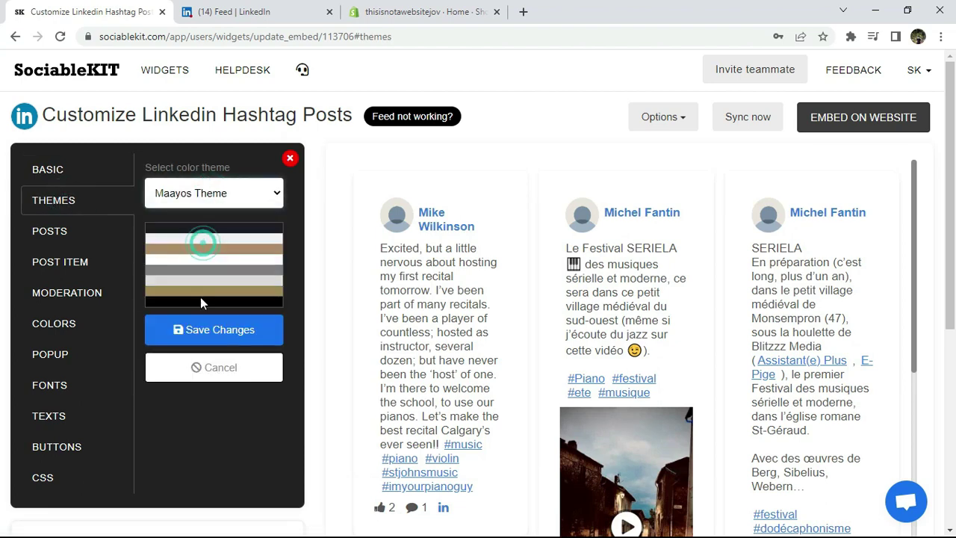
click(197, 329)
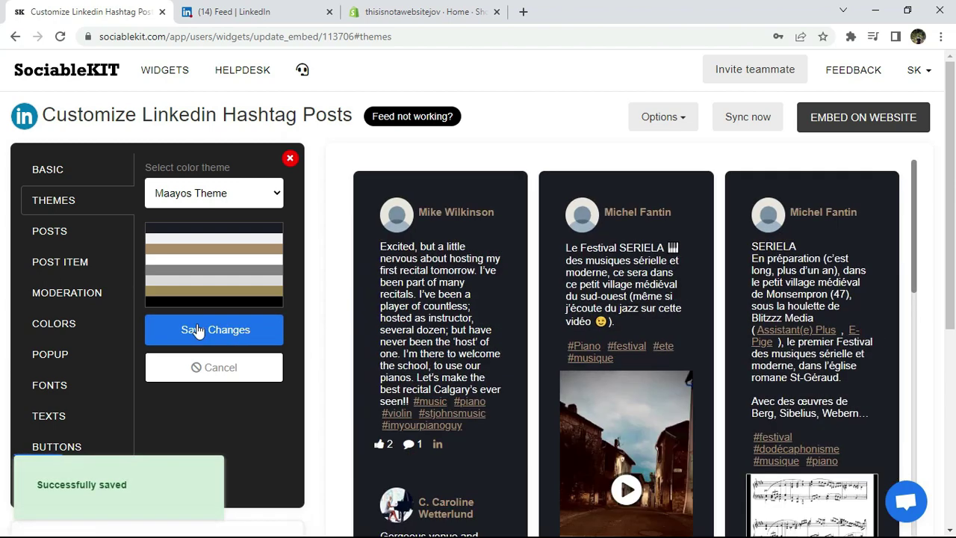
mouse_move(918, 189)
mouse_down()
mouse_move(905, 272)
mouse_move(903, 460)
mouse_move(919, 181)
mouse_up()
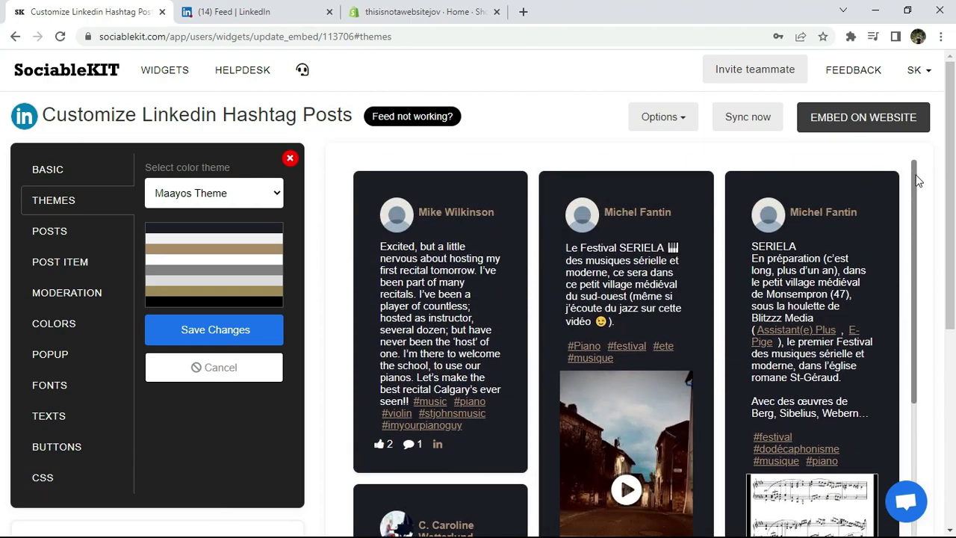
Step: Set the color theme back to Maaliwalas Theme and save the change
click(207, 193)
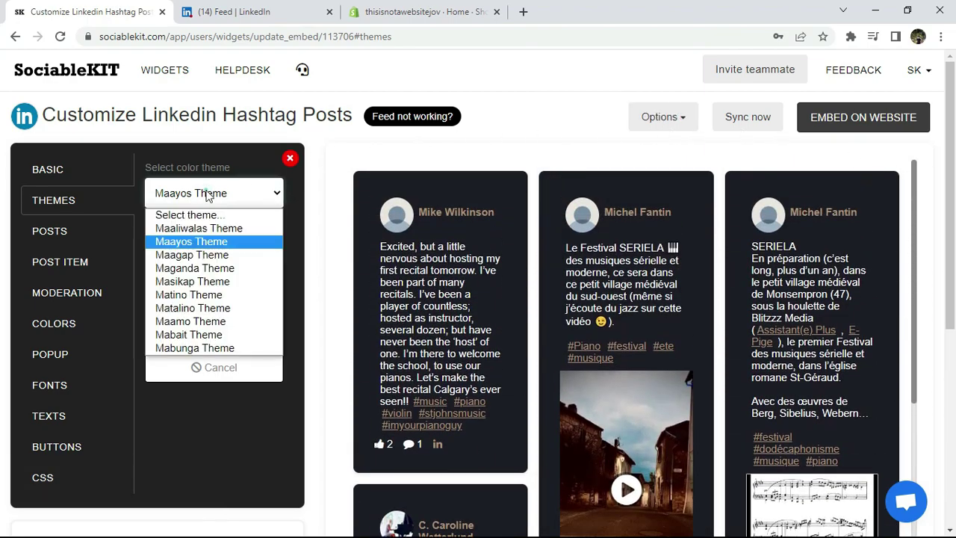
click(194, 230)
click(190, 326)
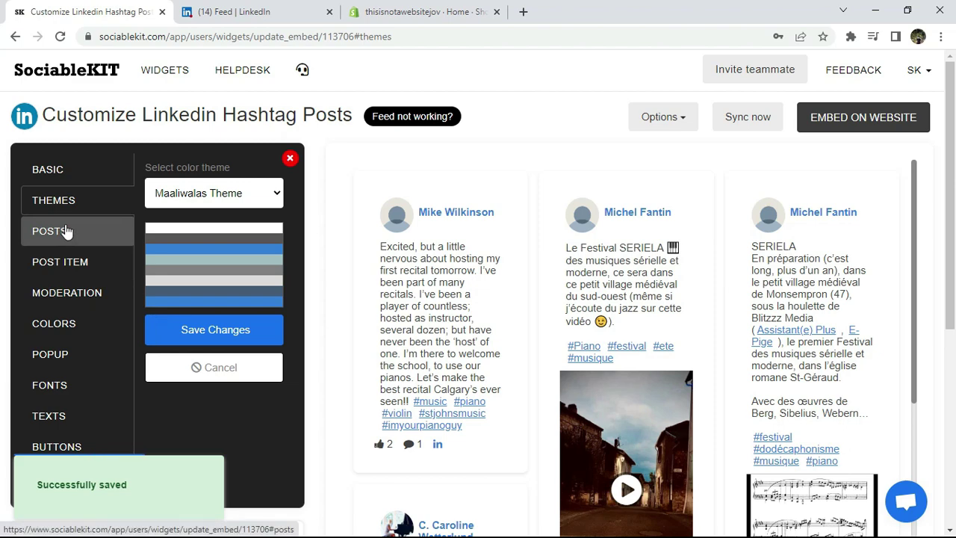
Step: Change the posts layout to Carousel and save the change
click(64, 230)
click(204, 194)
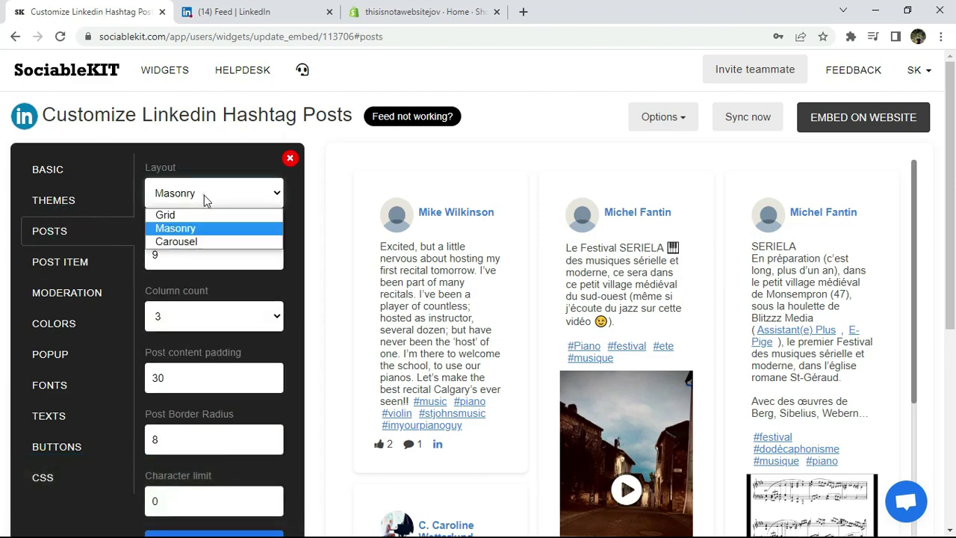
click(189, 241)
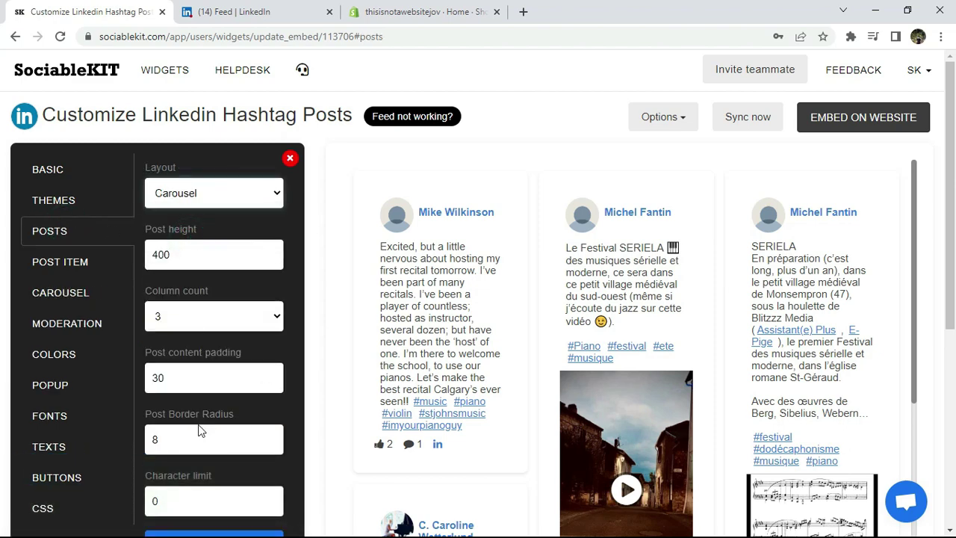
click(198, 525)
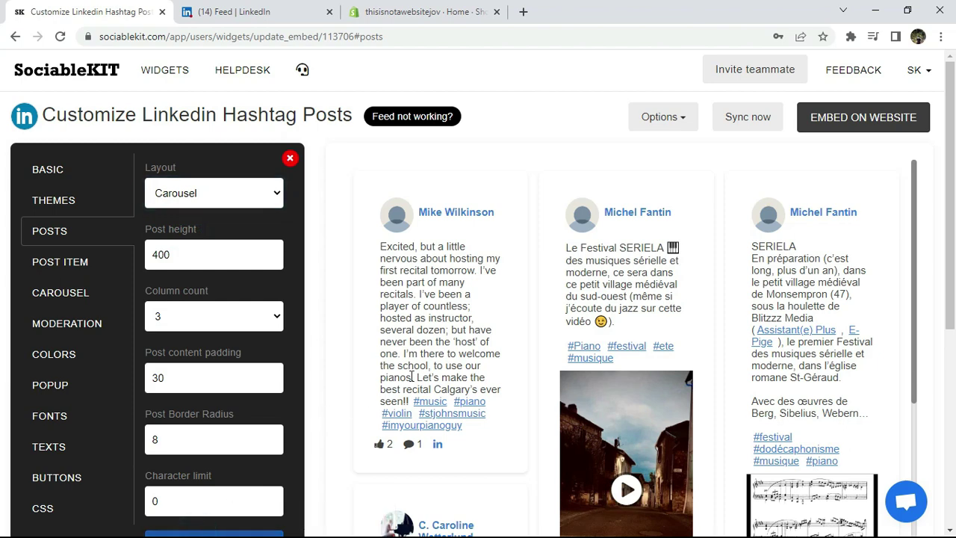
scroll(942, 210, down, 1)
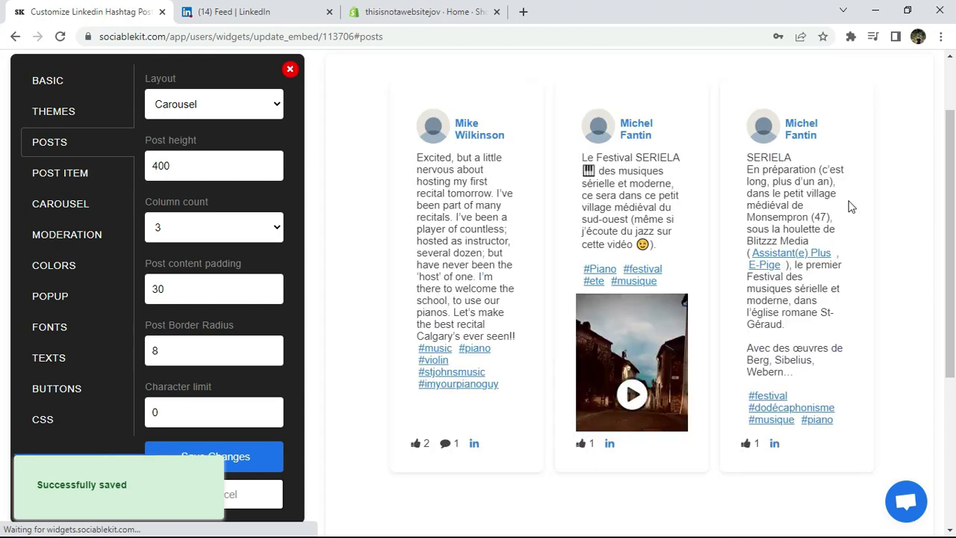
Step: Browse forward and backward through the posts in the carousel preview
click(899, 219)
click(900, 219)
click(900, 219)
click(899, 219)
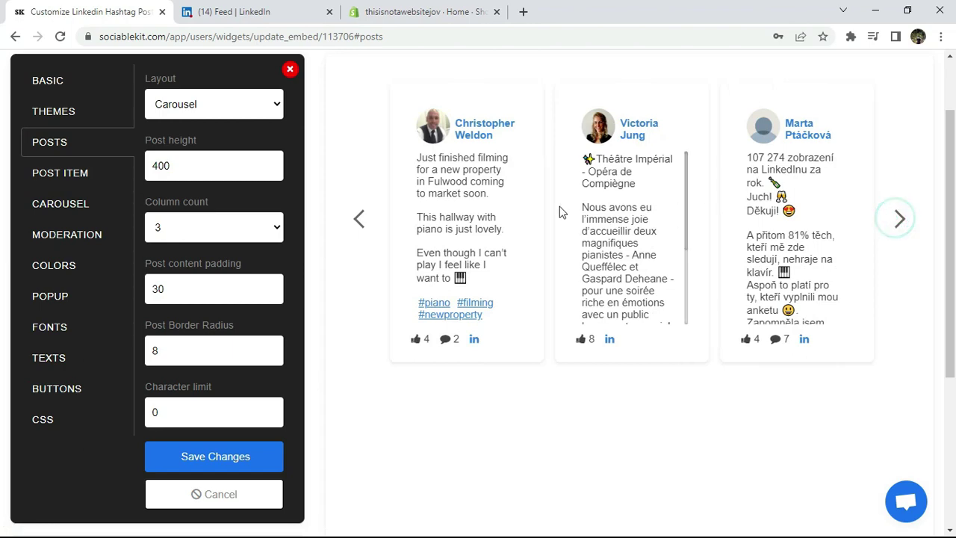
click(358, 219)
click(358, 219)
click(357, 221)
Step: Set the posts layout back to Masonry and save the change
drag(952, 245, 933, 216)
click(203, 180)
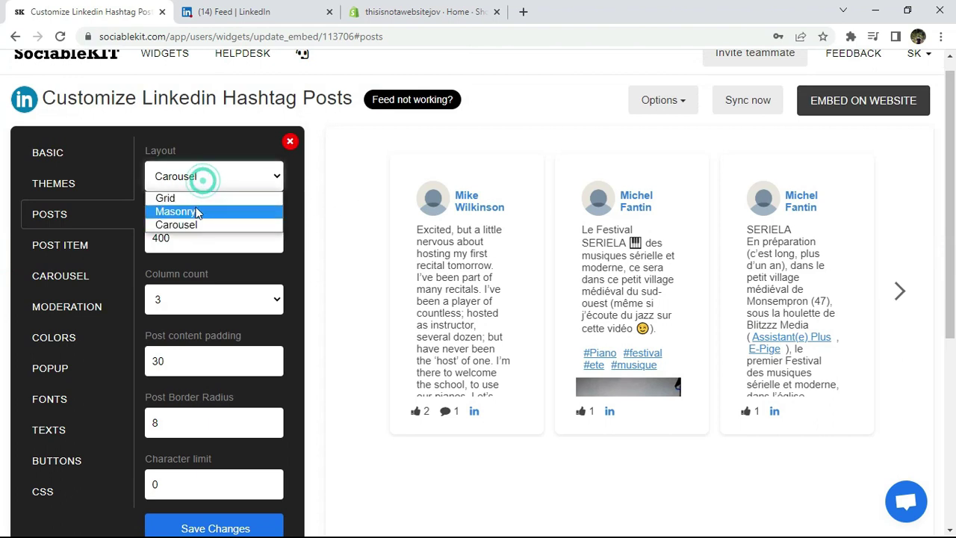
click(176, 211)
click(198, 526)
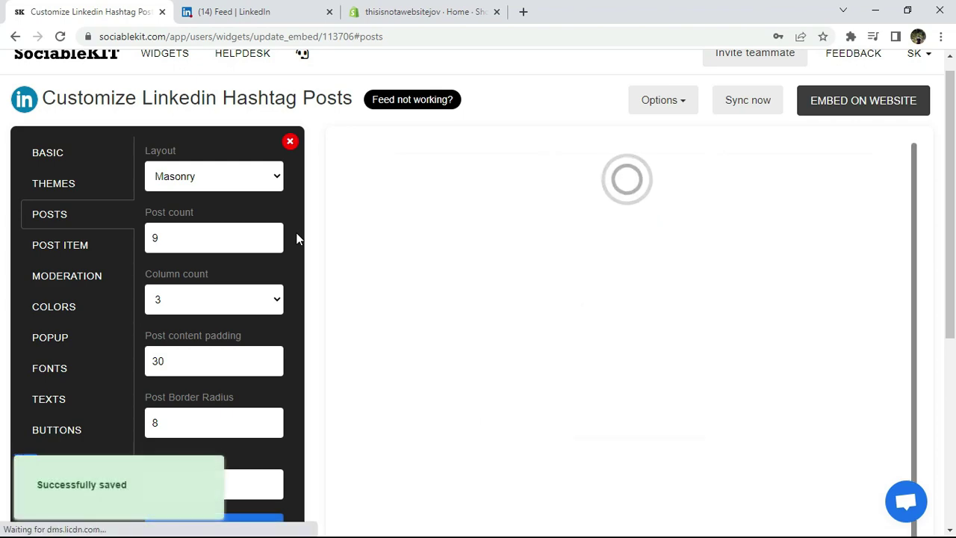
Step: Review the post item display options and the moderation settings
click(79, 252)
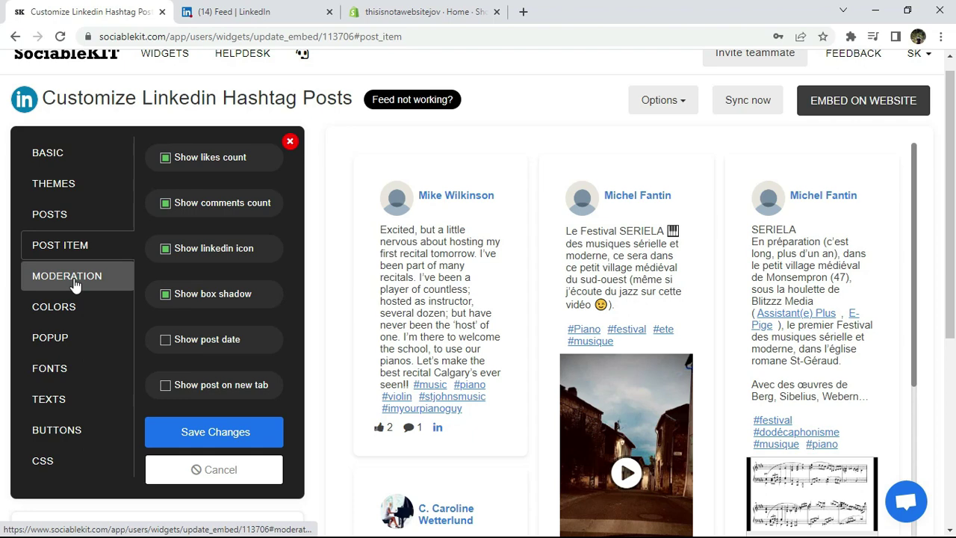
click(75, 283)
Step: Set the widget's post background color to bright magenta #ff00ce
click(67, 312)
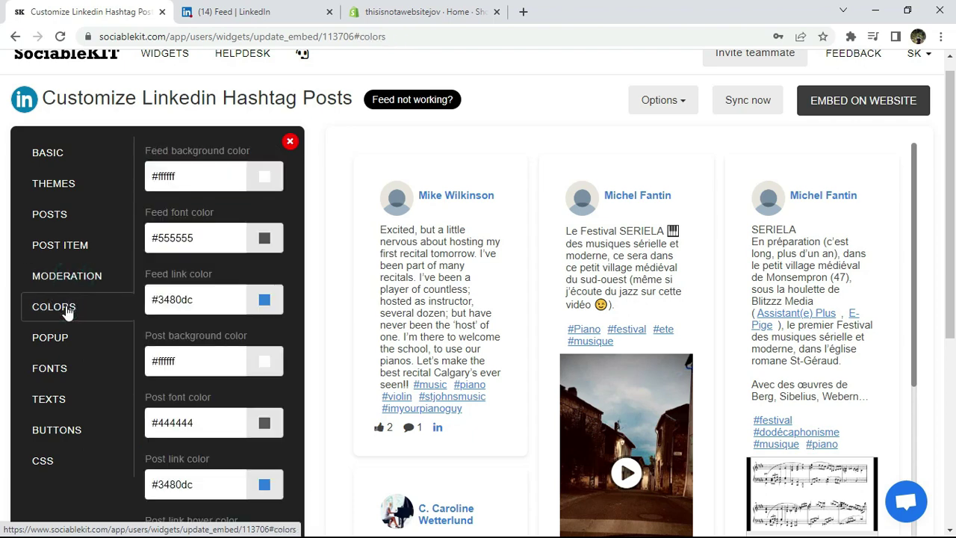
click(269, 360)
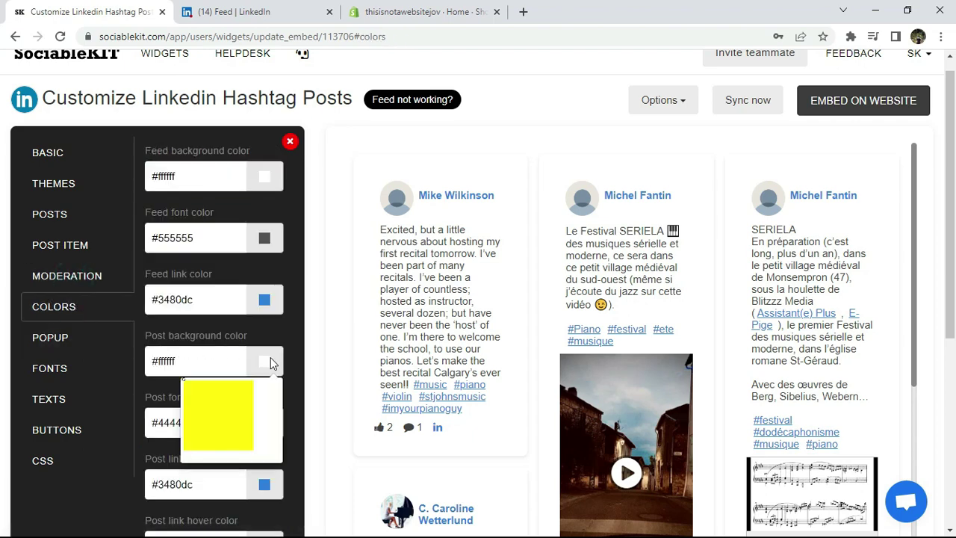
click(262, 389)
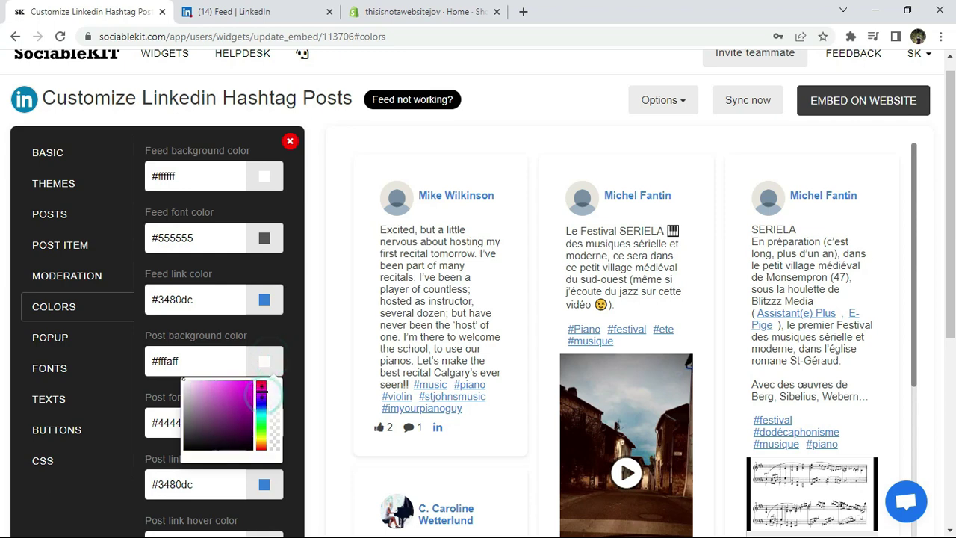
click(251, 382)
click(307, 356)
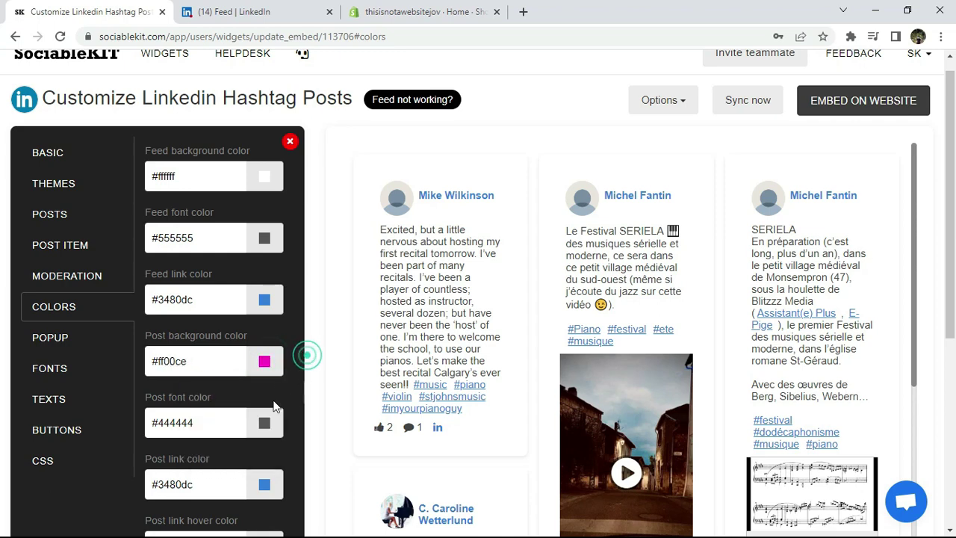
Step: Set the post font color to bright green #00ff00 and save the color changes
click(265, 423)
drag(261, 456, 261, 484)
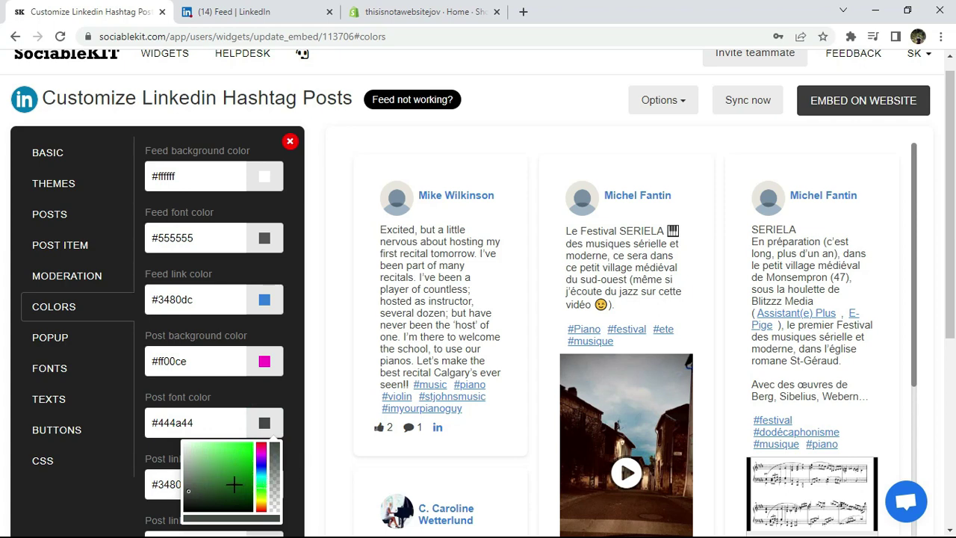
drag(234, 485, 254, 443)
click(295, 436)
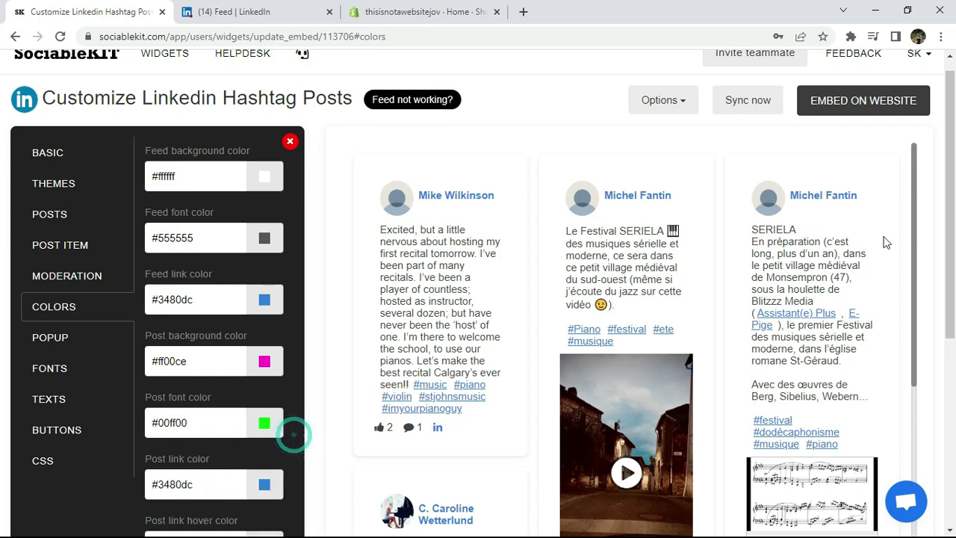
scroll(933, 271, down, 2)
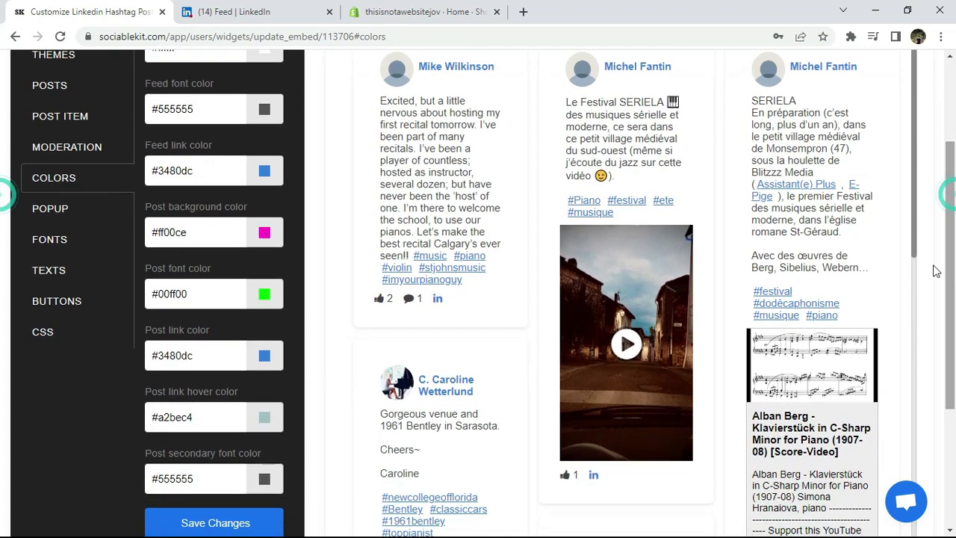
click(216, 520)
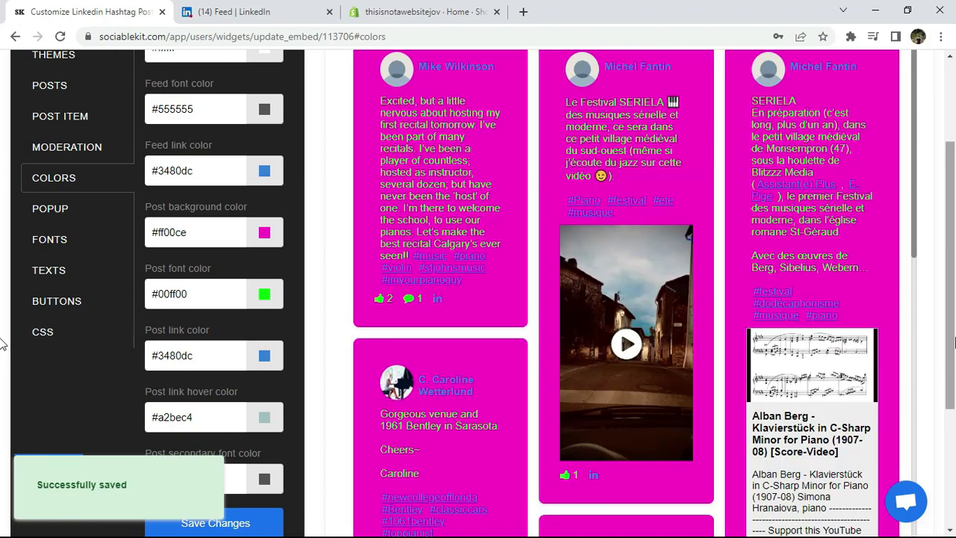
Step: Set the post background color to #ffffff and the post font color to #444444, and save the changes
scroll(919, 215, up, 2)
drag(918, 231, 947, 180)
scroll(953, 168, down, 2)
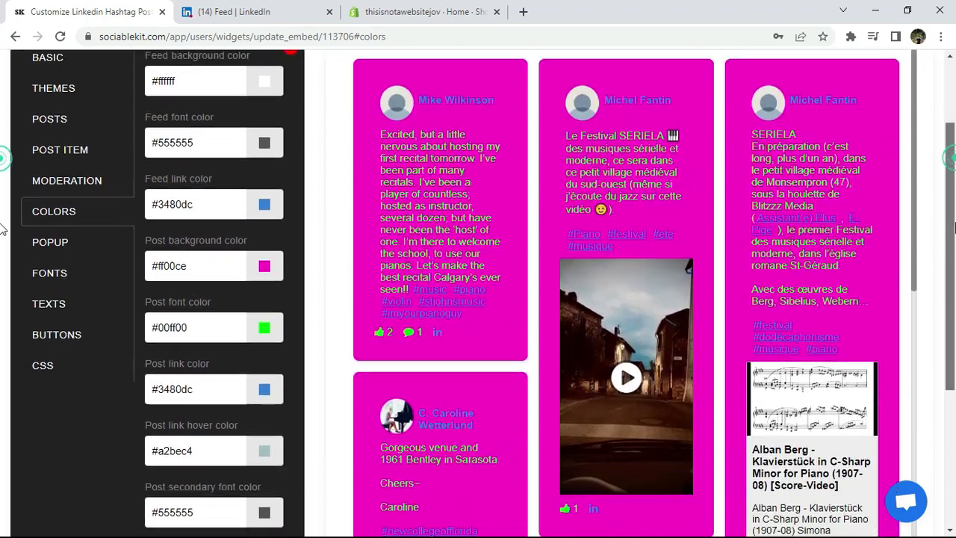
text(#ffffff)
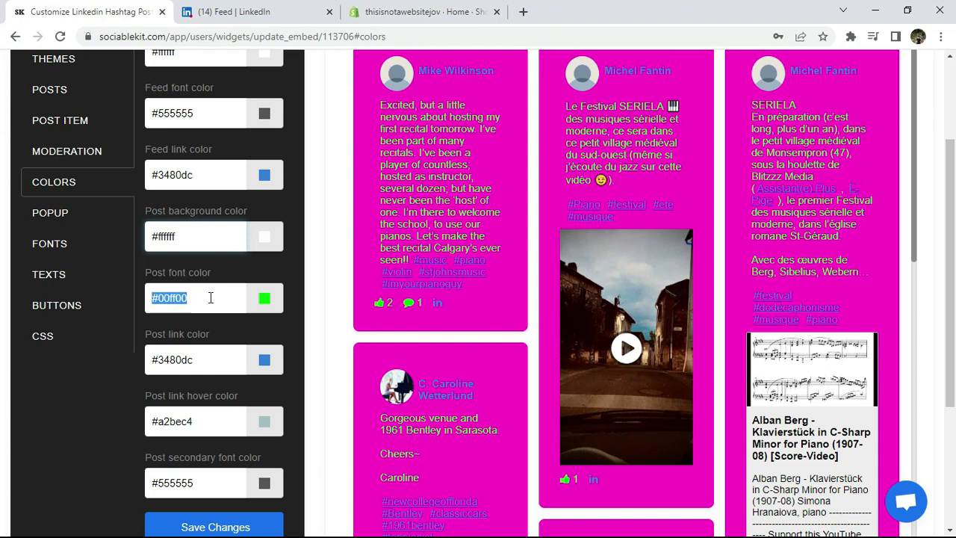
click(211, 298)
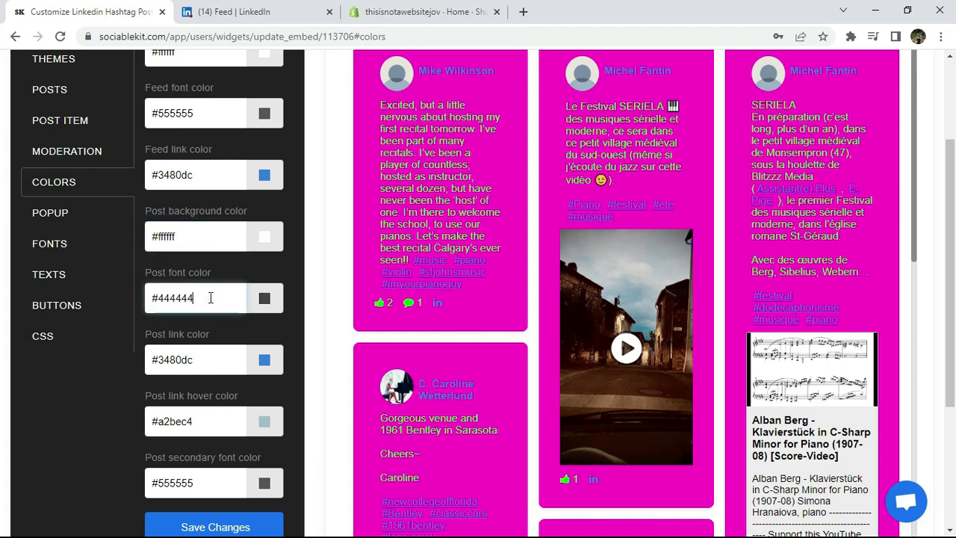
click(198, 523)
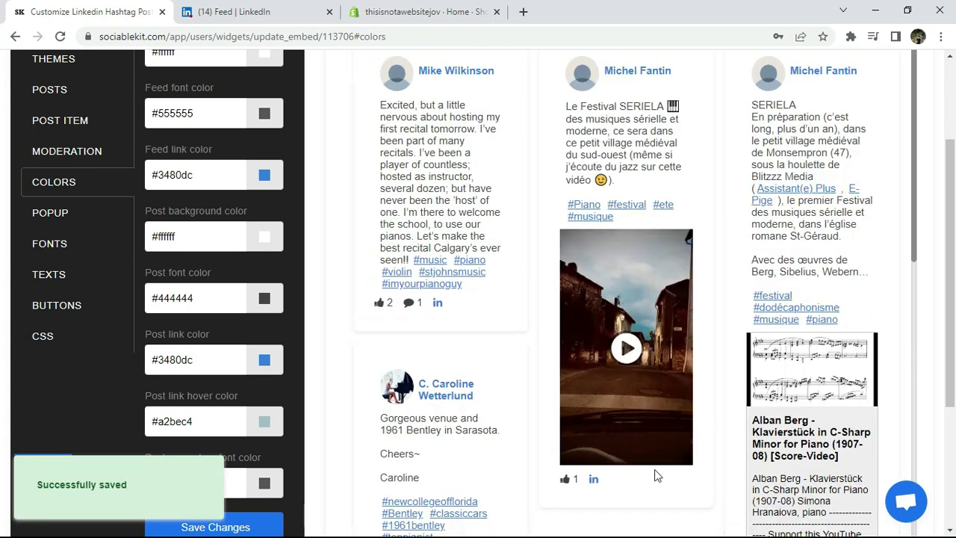
Step: Change the widget's font family to 'Courier New', Courier, monospace and save the change
scroll(939, 241, up, 2)
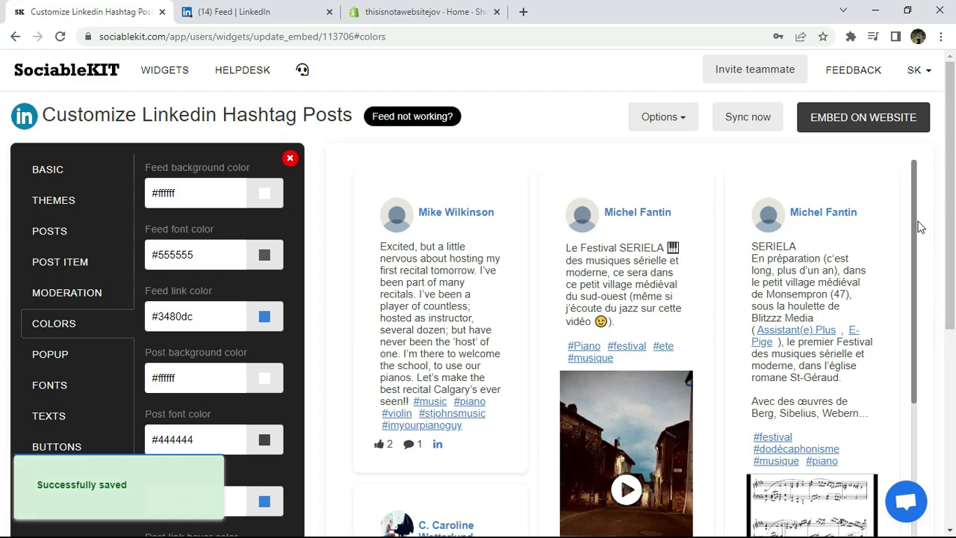
mouse_move(914, 217)
mouse_down()
mouse_move(914, 294)
mouse_move(925, 207)
mouse_up()
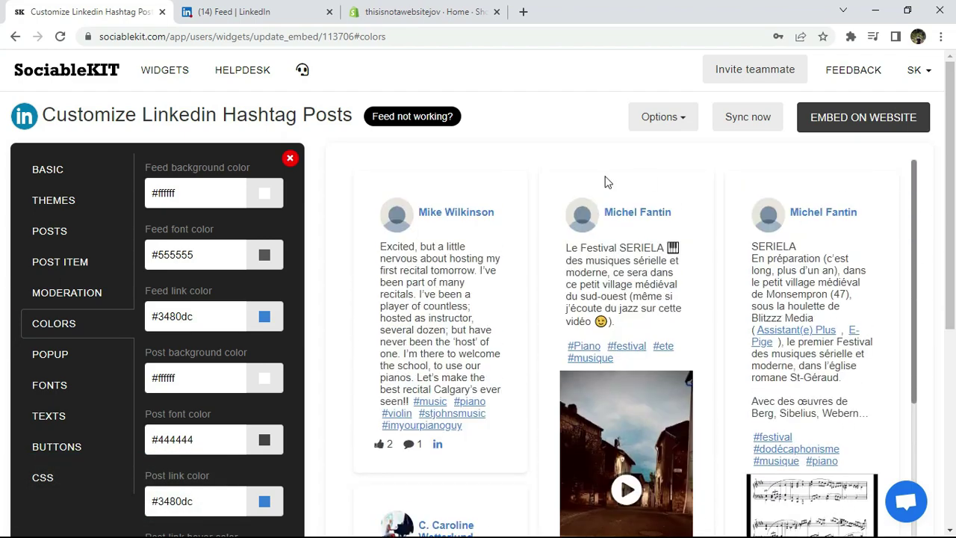
click(60, 356)
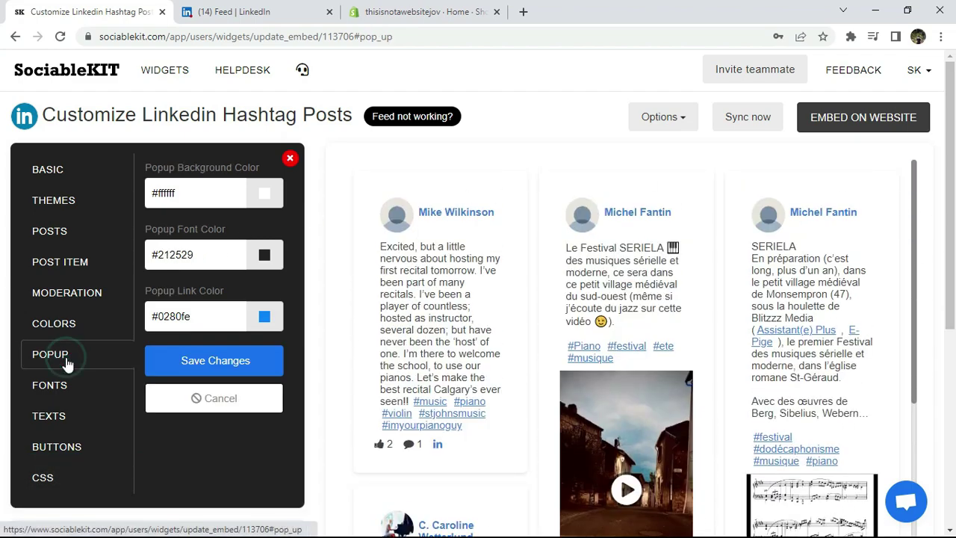
click(63, 401)
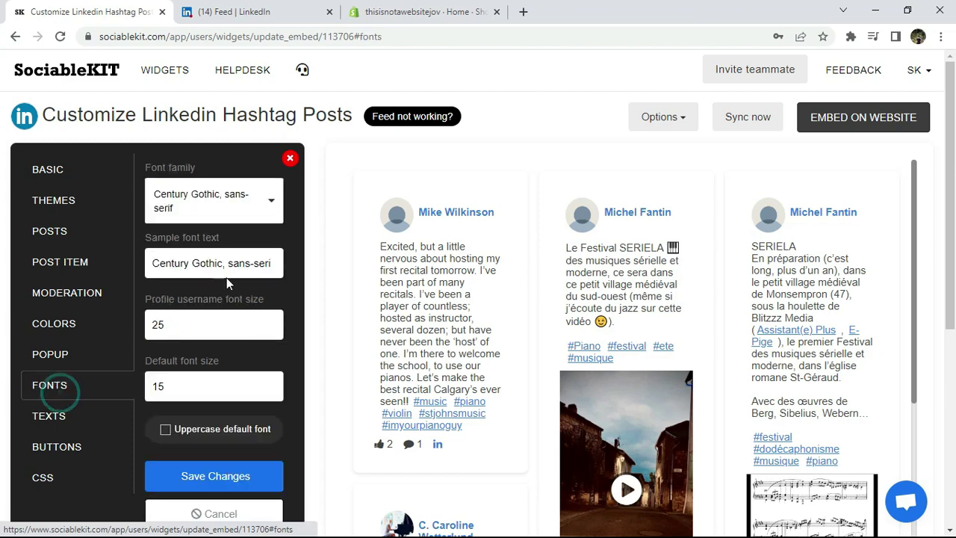
click(253, 202)
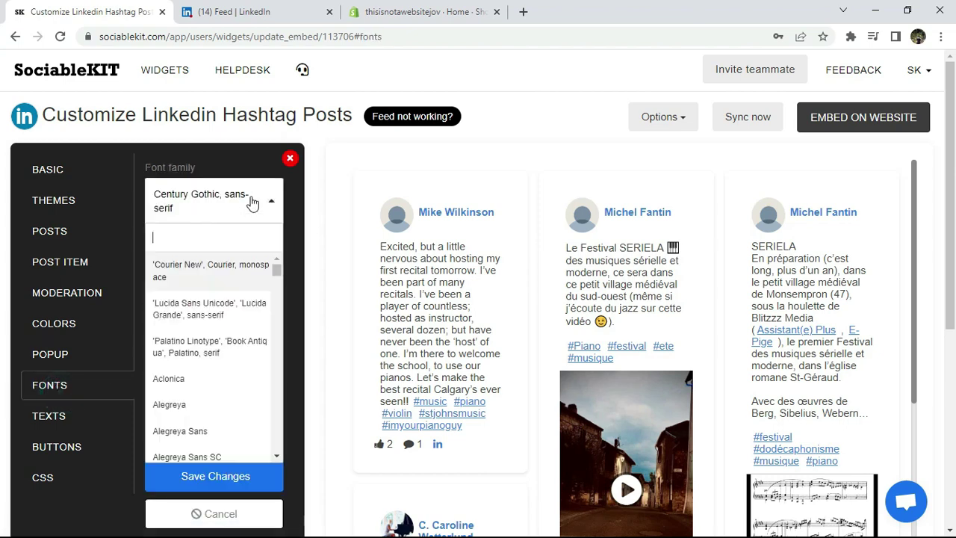
click(219, 274)
click(198, 472)
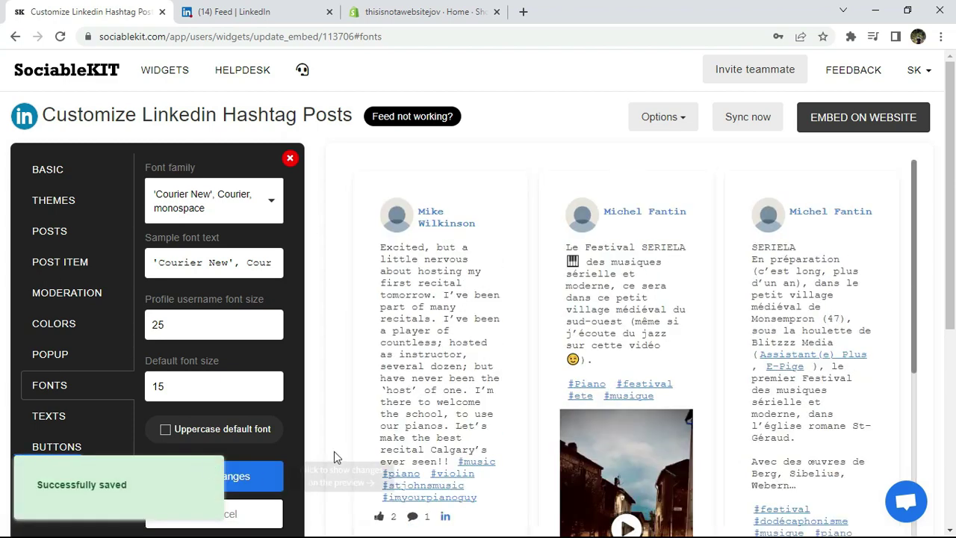
Step: Set the font family back to Century Gothic, sans-serif and save the change
drag(915, 182, 929, 168)
click(208, 202)
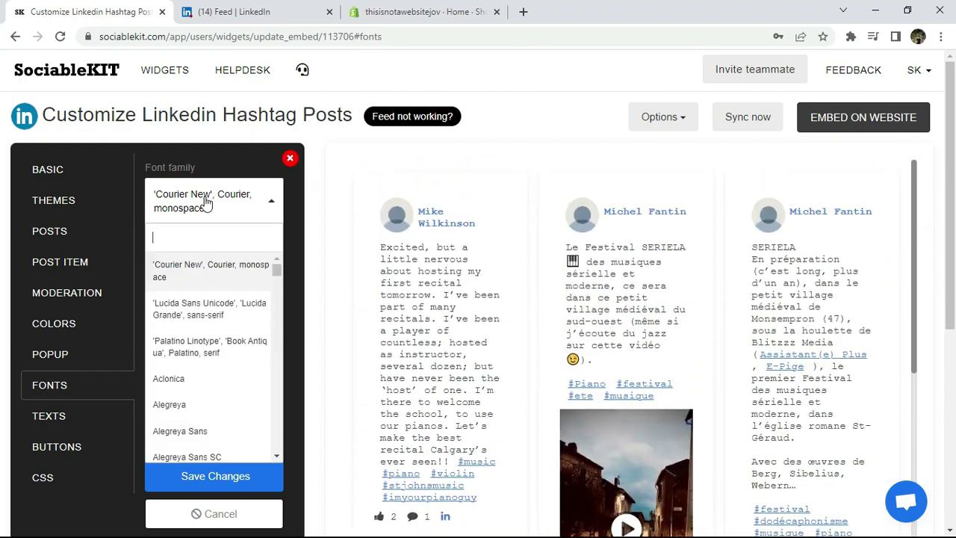
text(centh)
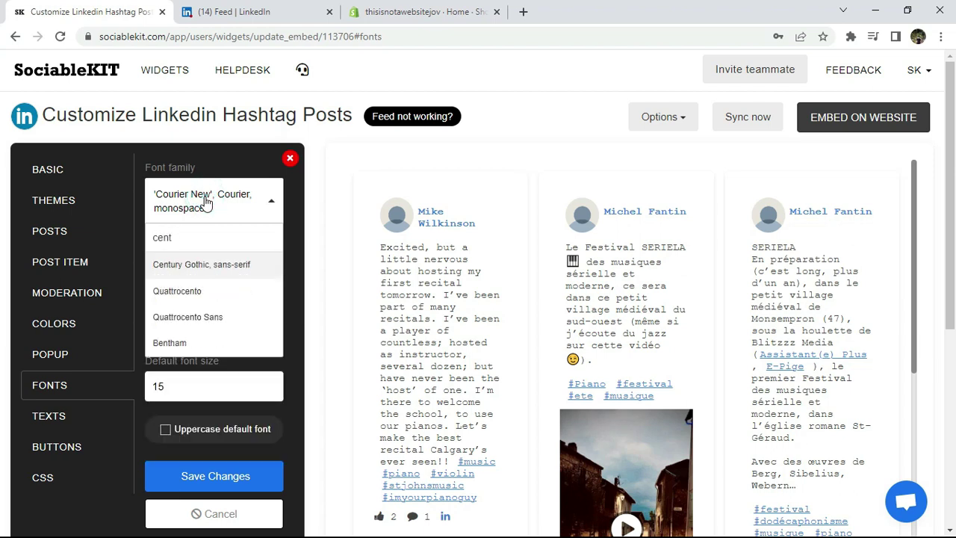
click(184, 265)
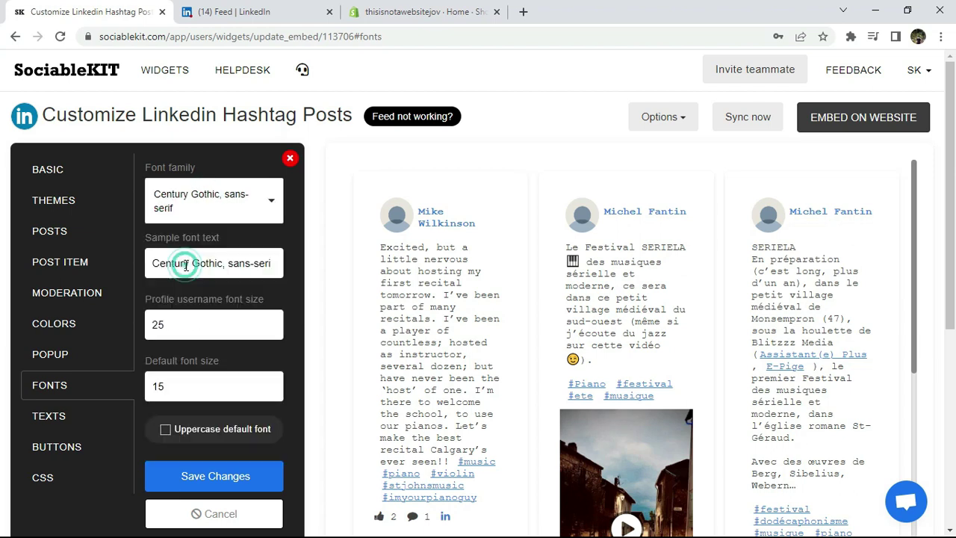
click(184, 474)
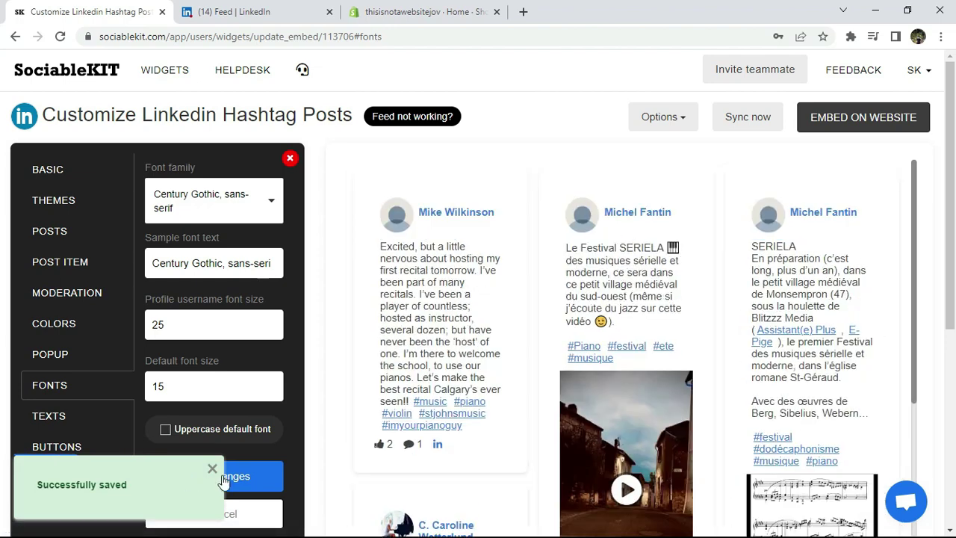
Step: Copy the existing button background color code and set the button background color to purple #e200ff
click(86, 420)
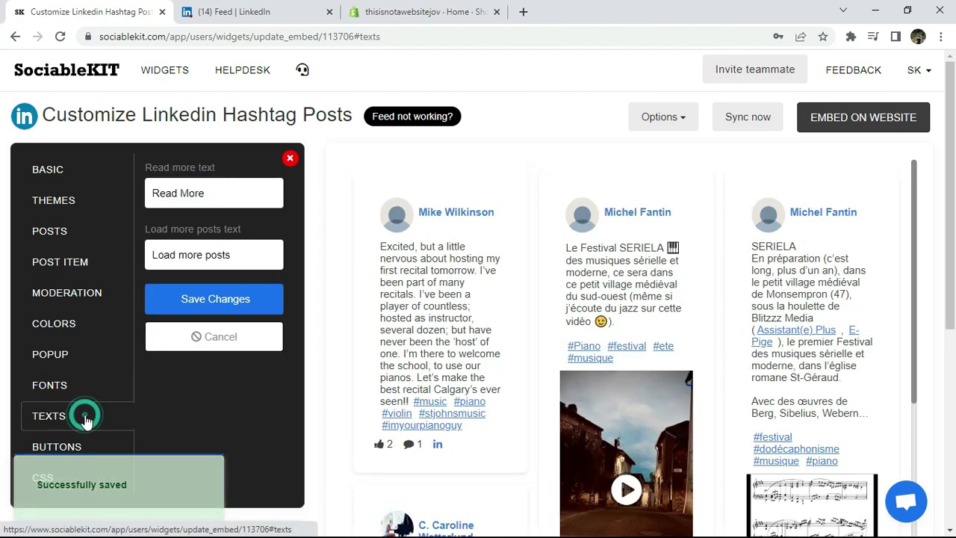
click(76, 447)
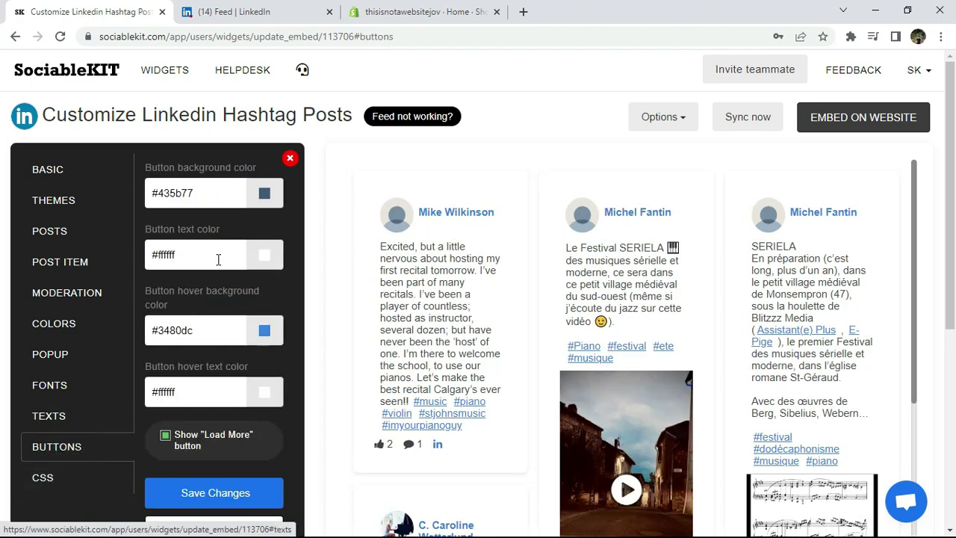
click(219, 193)
key(ctrl+c)
click(264, 195)
click(262, 215)
drag(241, 225, 252, 213)
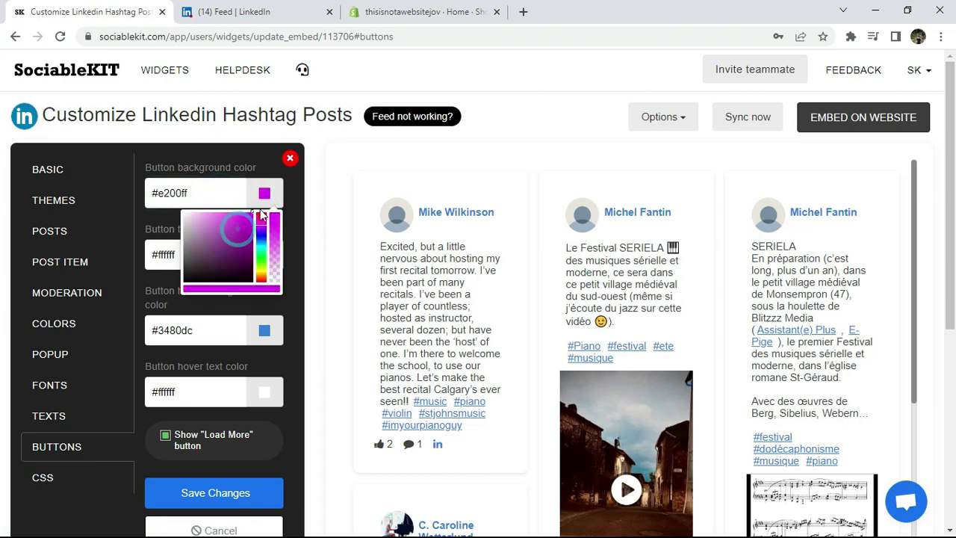
click(289, 208)
Step: Set the button text color to green #00ff65 and save the button color changes
click(265, 249)
mouse_move(267, 279)
mouse_down()
mouse_move(262, 308)
mouse_move(246, 290)
mouse_move(253, 275)
mouse_up()
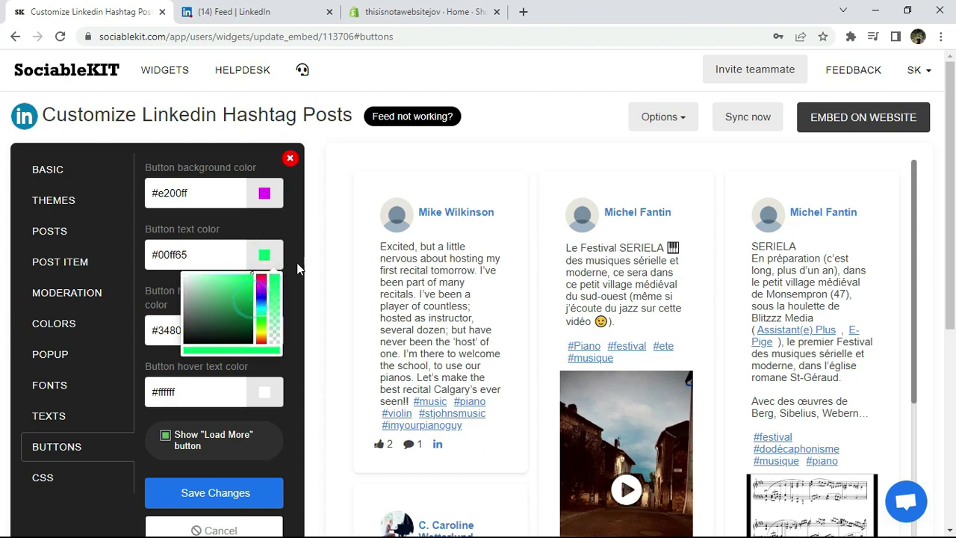
click(307, 261)
click(219, 491)
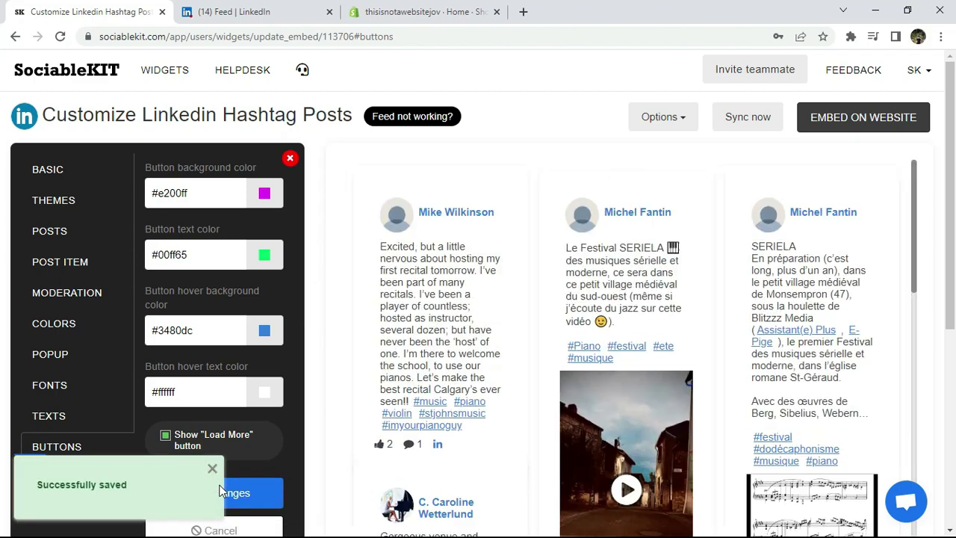
Step: Load more posts at the end of the feed preview and look through the added posts
scroll(882, 194, down, 4)
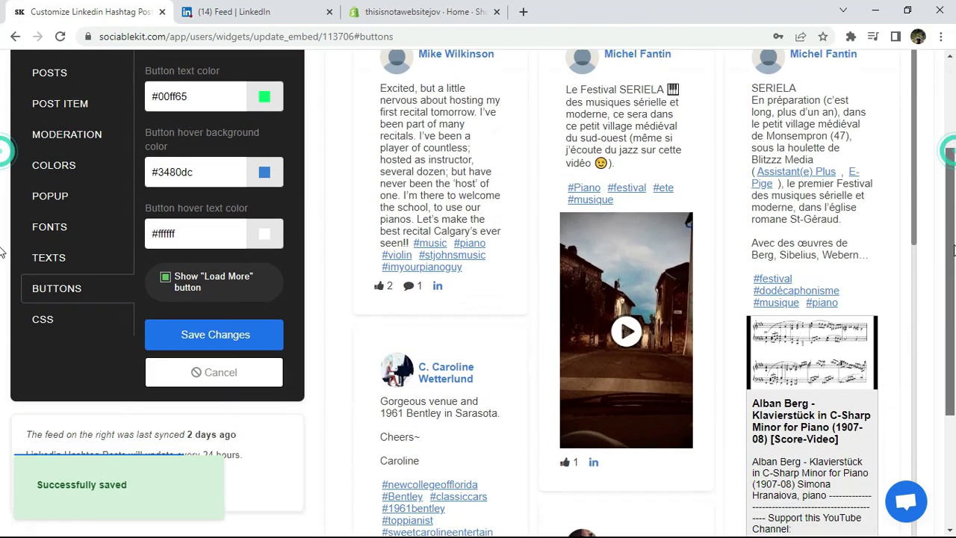
drag(913, 101, 914, 478)
scroll(954, 300, down, 2)
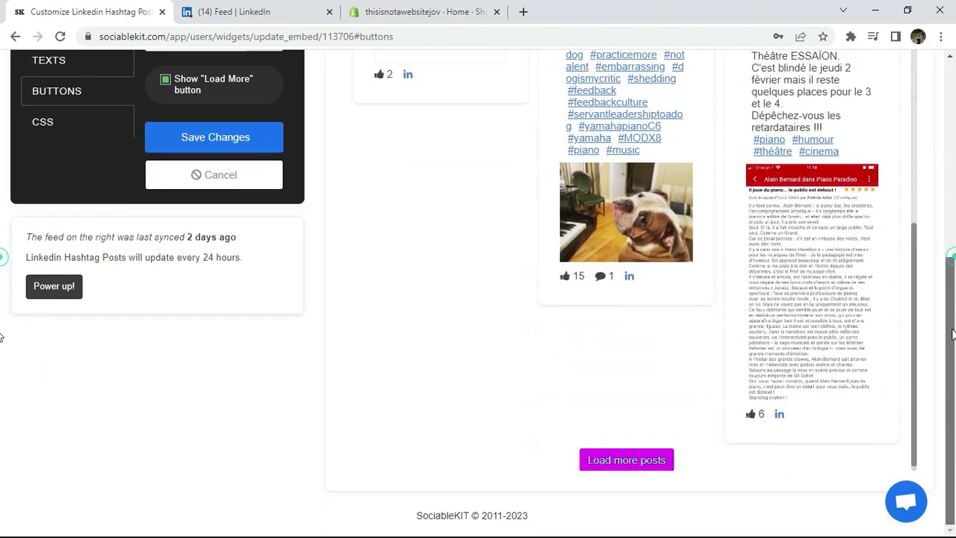
click(636, 462)
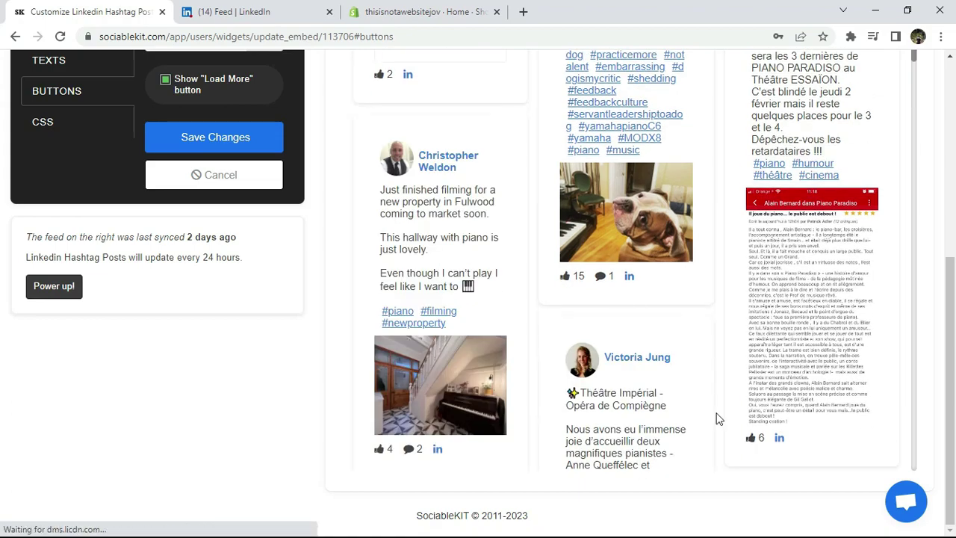
drag(917, 62, 905, 478)
Step: Restore the button background color to #435b77 and the button text color to #ffffff, and save the changes
drag(951, 388, 943, 170)
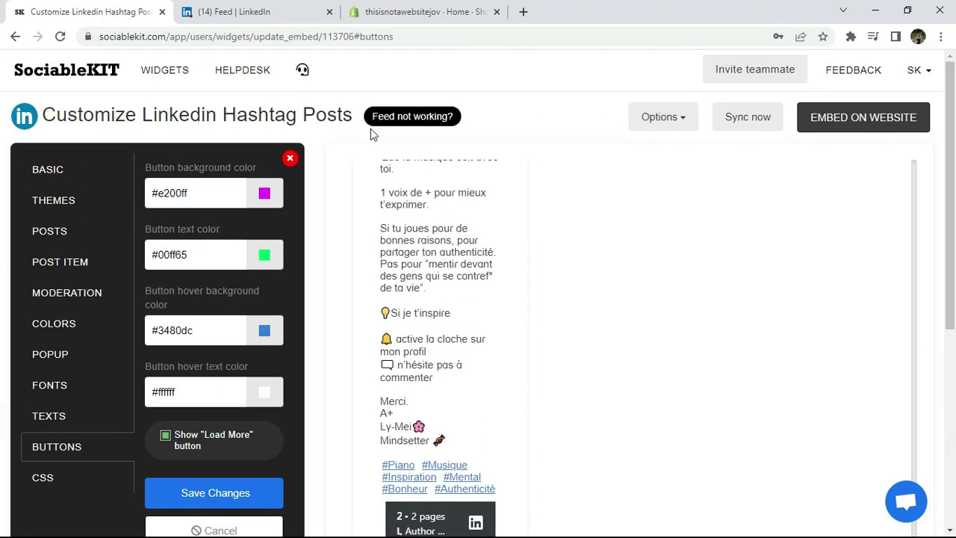
triple_click(228, 186)
key(ctrl+v)
triple_click(209, 251)
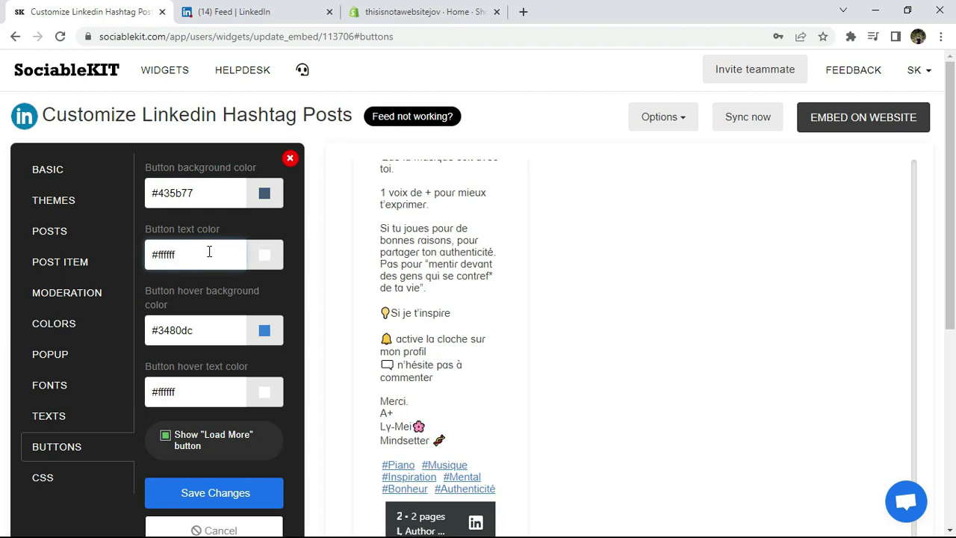
click(192, 493)
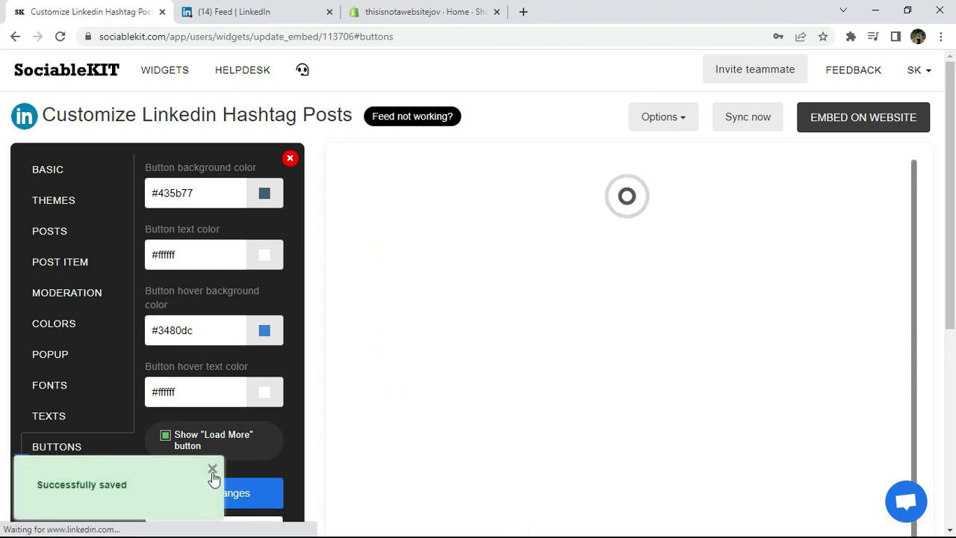
click(213, 471)
Step: Review the custom CSS settings and return to the widget's basic settings
click(84, 479)
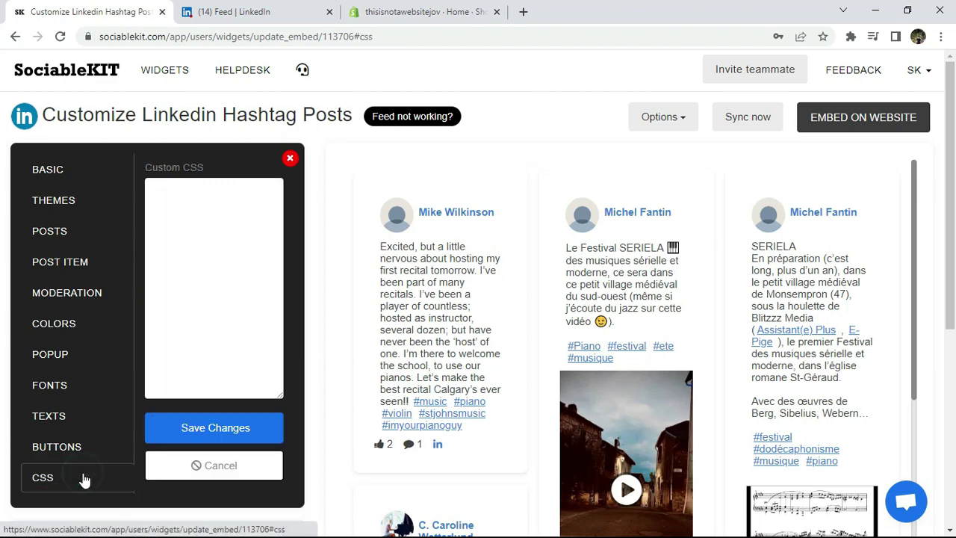
click(95, 176)
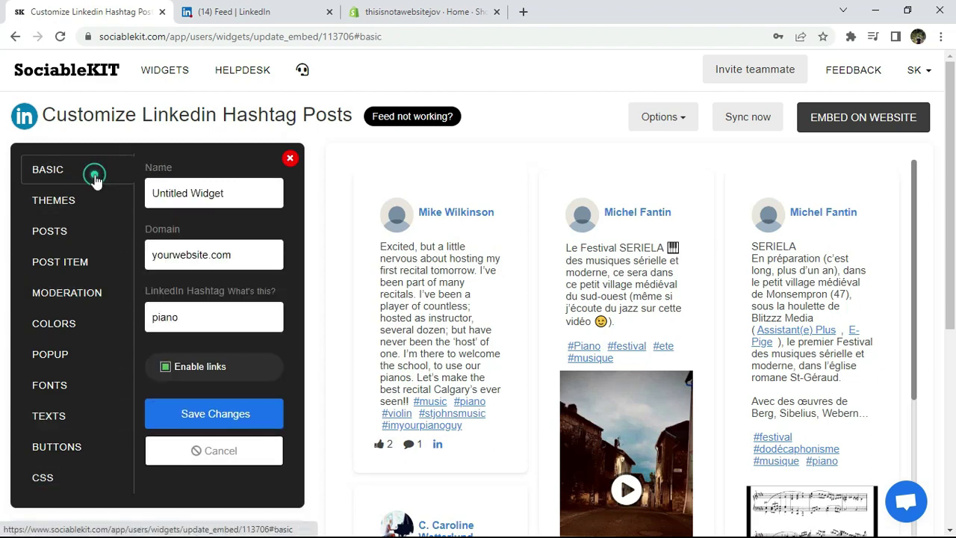
Step: Choose Shopify as the website builder for embedding the widget and copy its JavaScript embed code
click(834, 131)
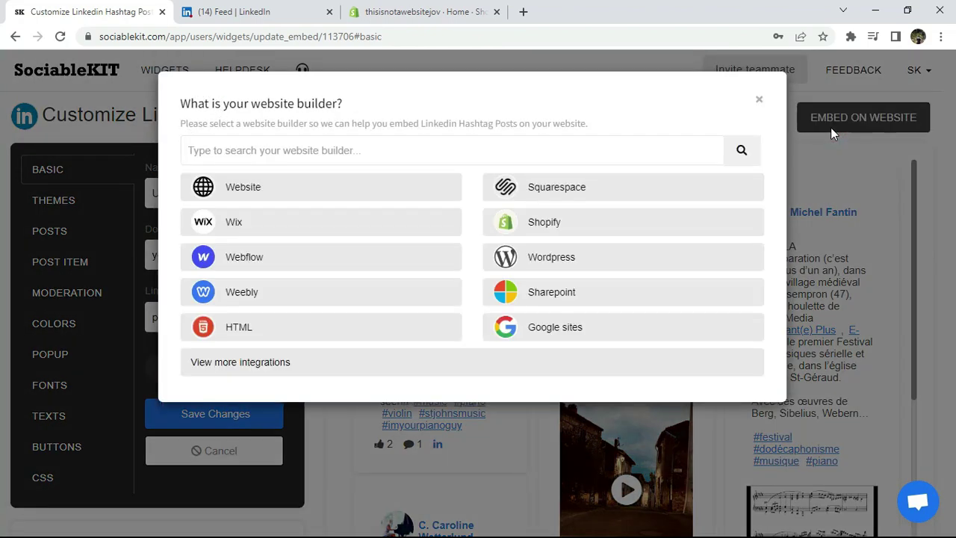
click(570, 230)
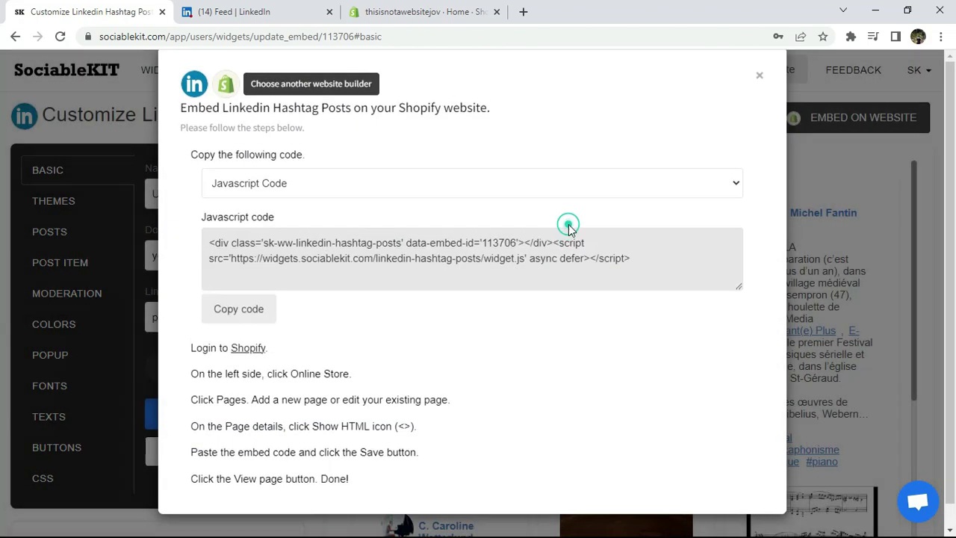
click(248, 343)
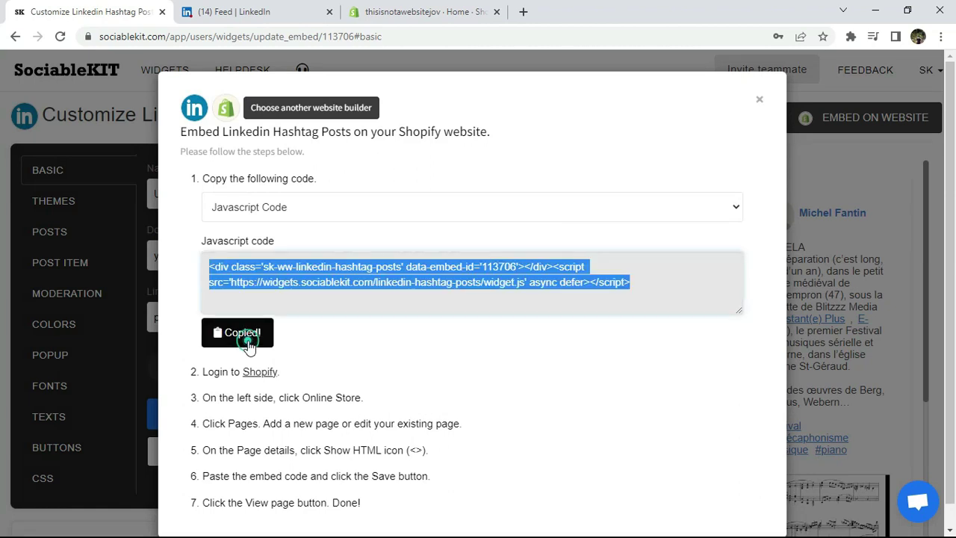
Step: Switch to the Shopify admin and add a new online store page titled "LinkedIn Hashtag"
click(458, 11)
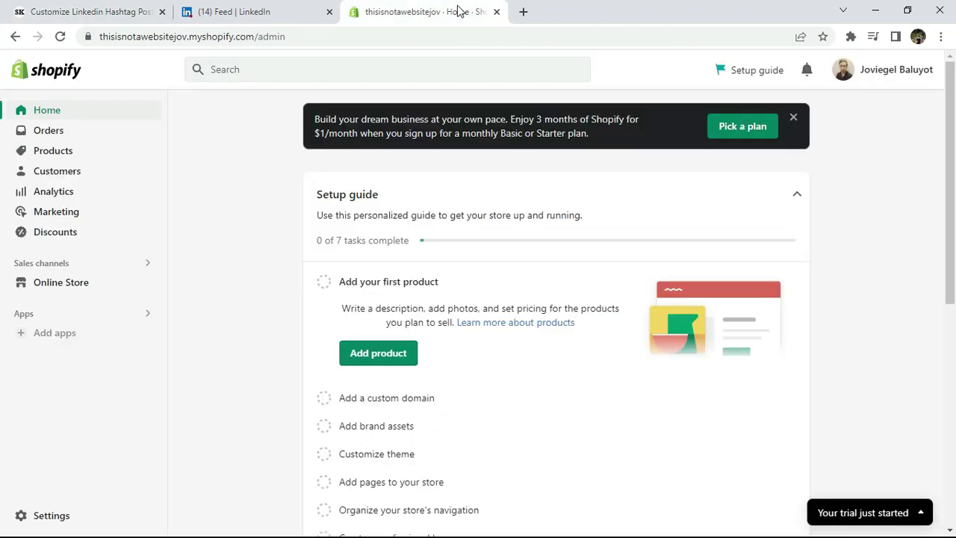
click(109, 284)
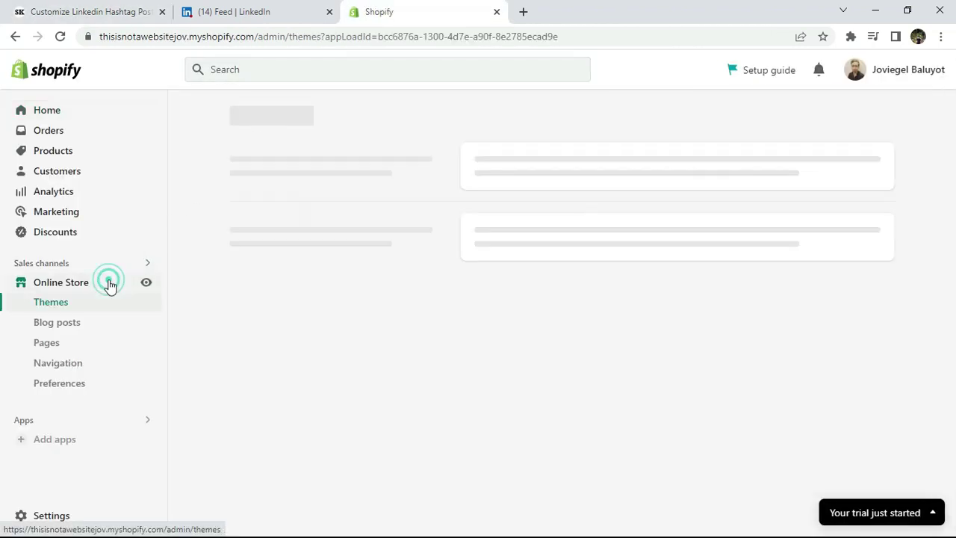
click(63, 345)
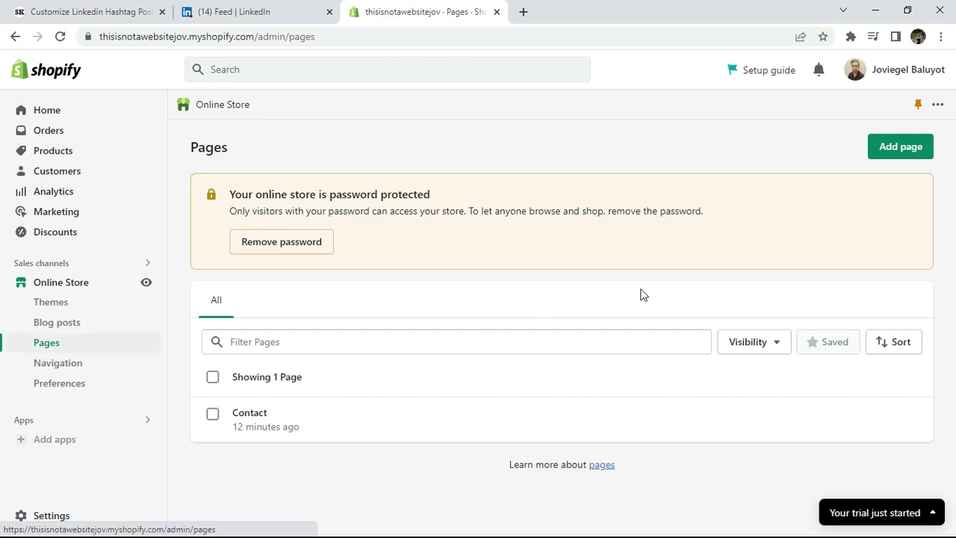
click(884, 153)
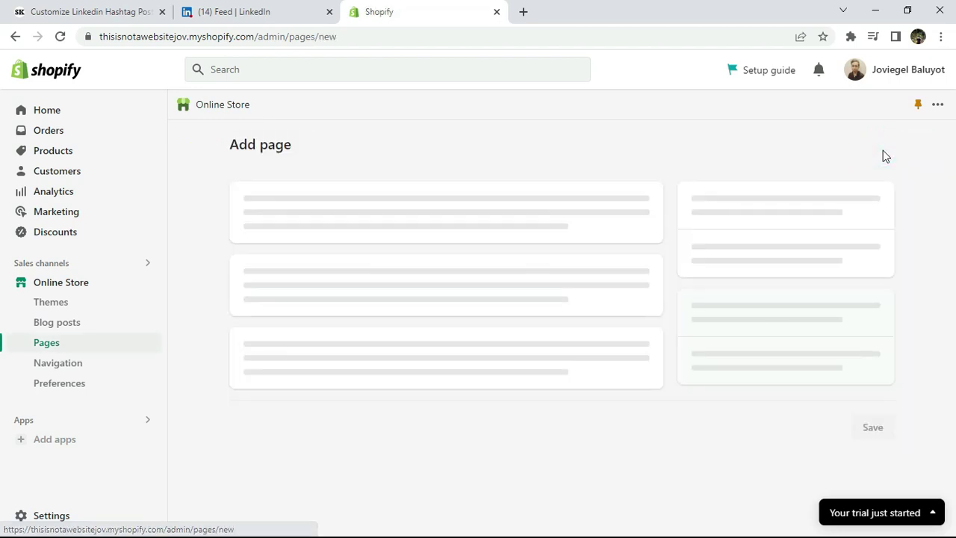
click(409, 220)
text(LinkedIn Hashtag)
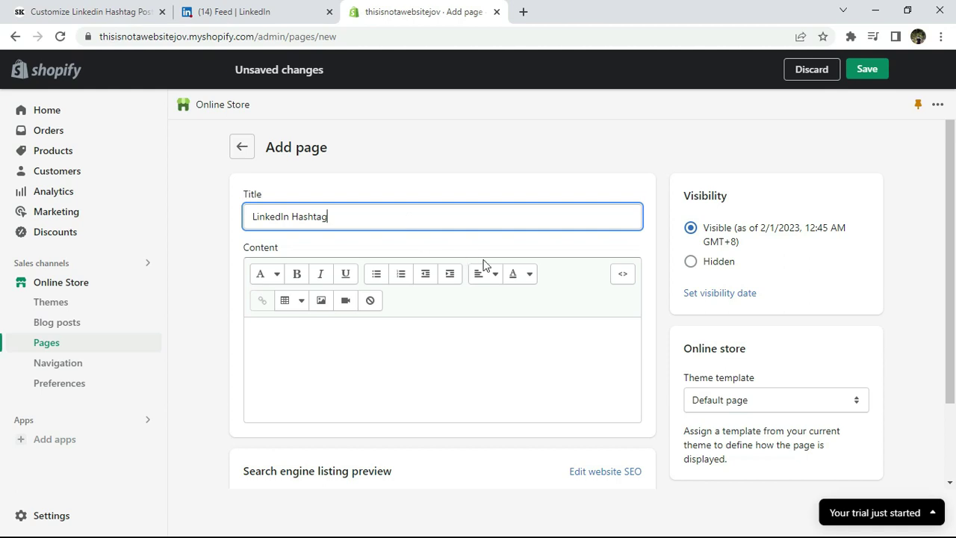
Step: Paste the copied widget embed code into the page content as HTML and save the page
click(615, 275)
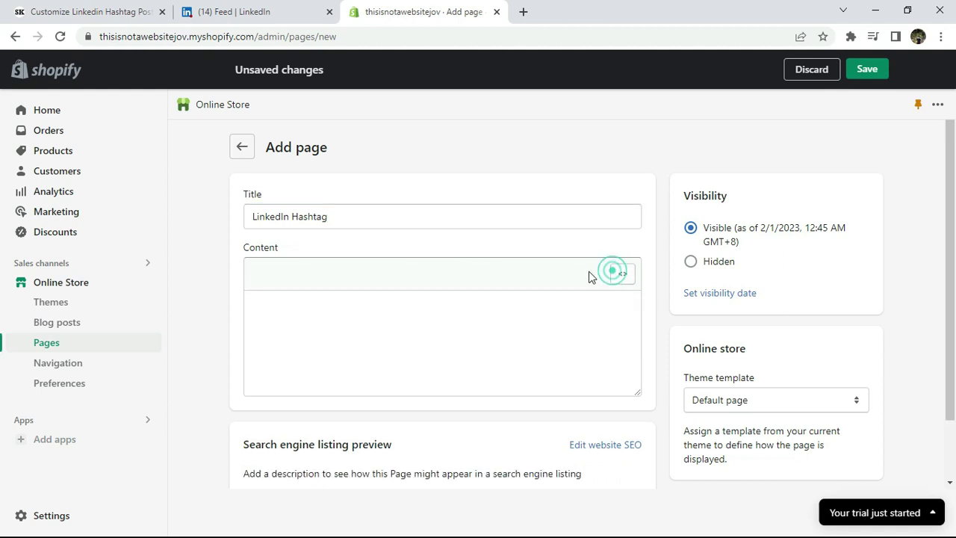
right_click(410, 309)
click(444, 418)
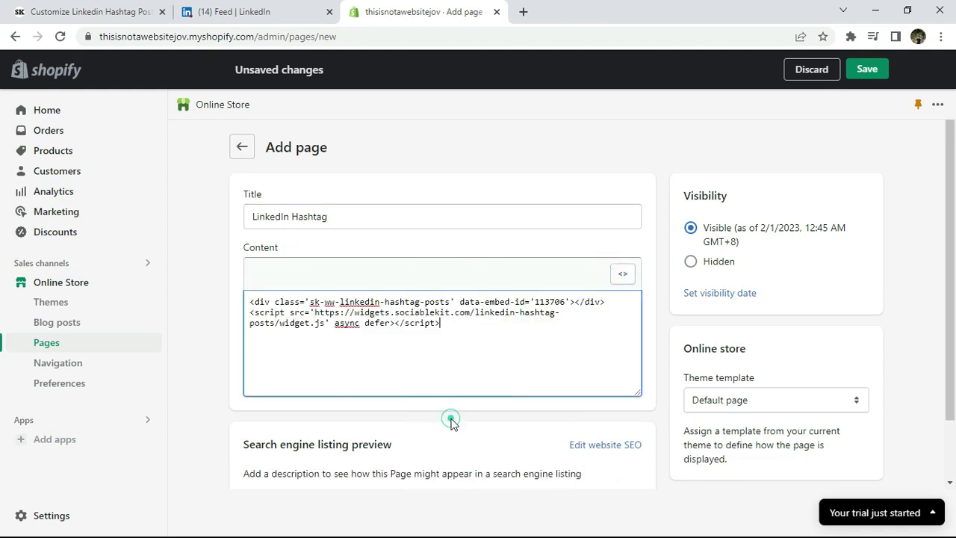
click(867, 69)
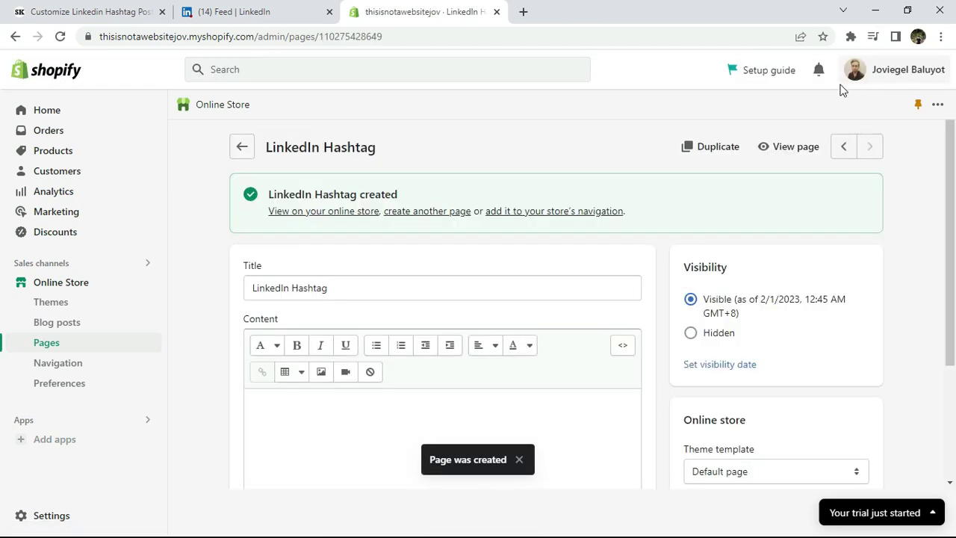
Step: View the published page and test the first post's author link and #music hashtag link, closing each opened LinkedIn page
click(784, 145)
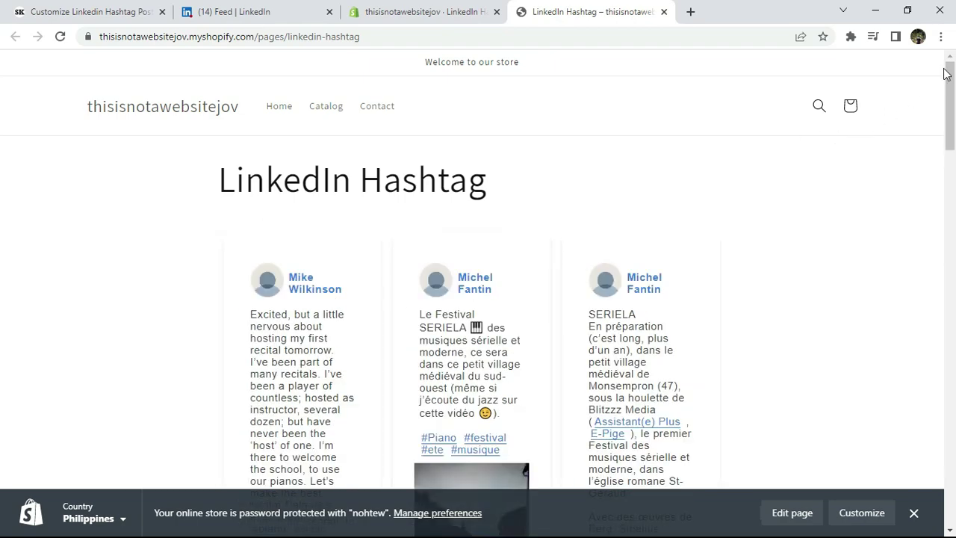
mouse_move(951, 77)
mouse_down()
mouse_move(951, 403)
mouse_move(952, 96)
mouse_up()
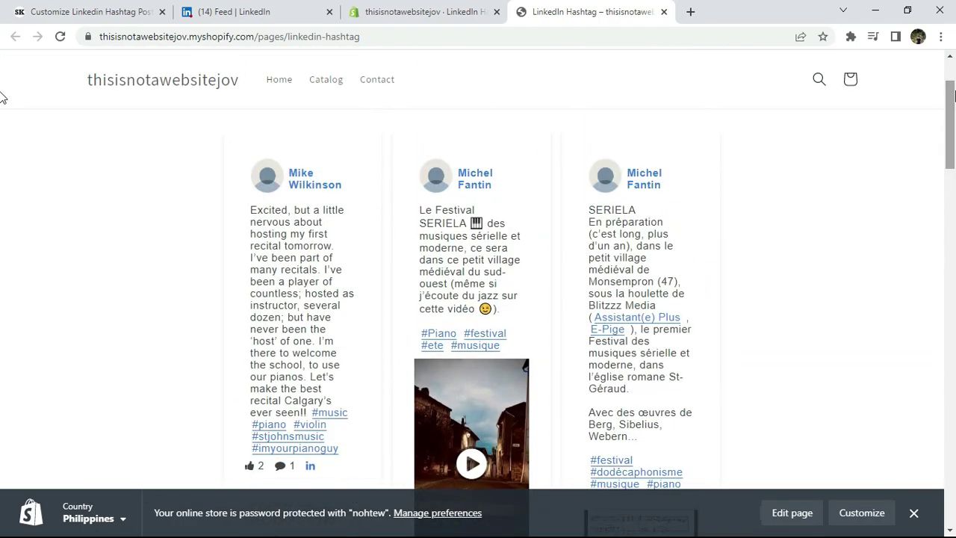
click(306, 183)
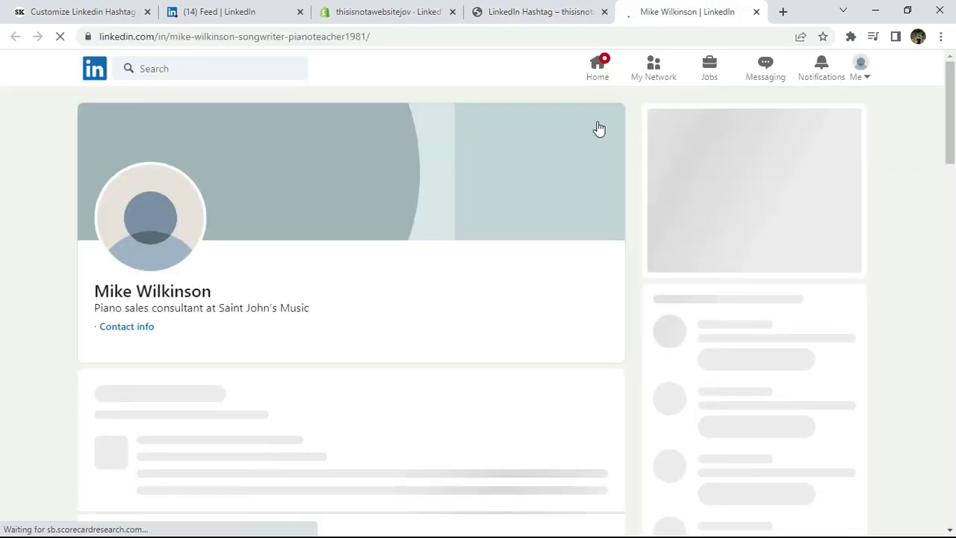
click(760, 15)
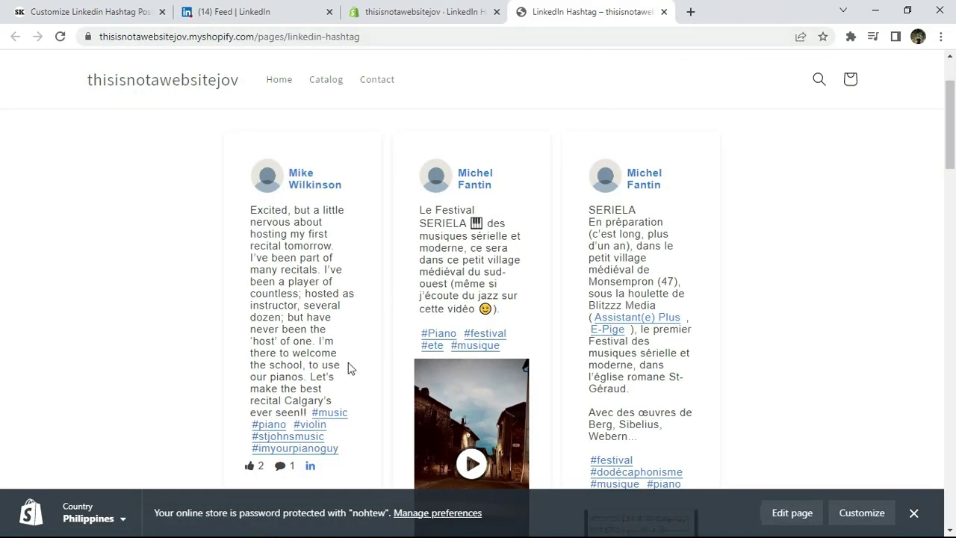
click(329, 412)
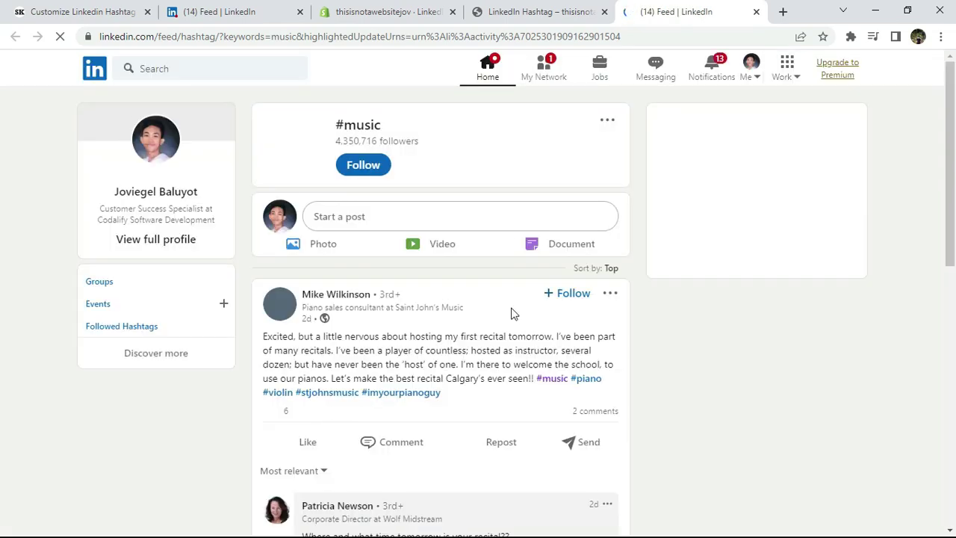
click(754, 12)
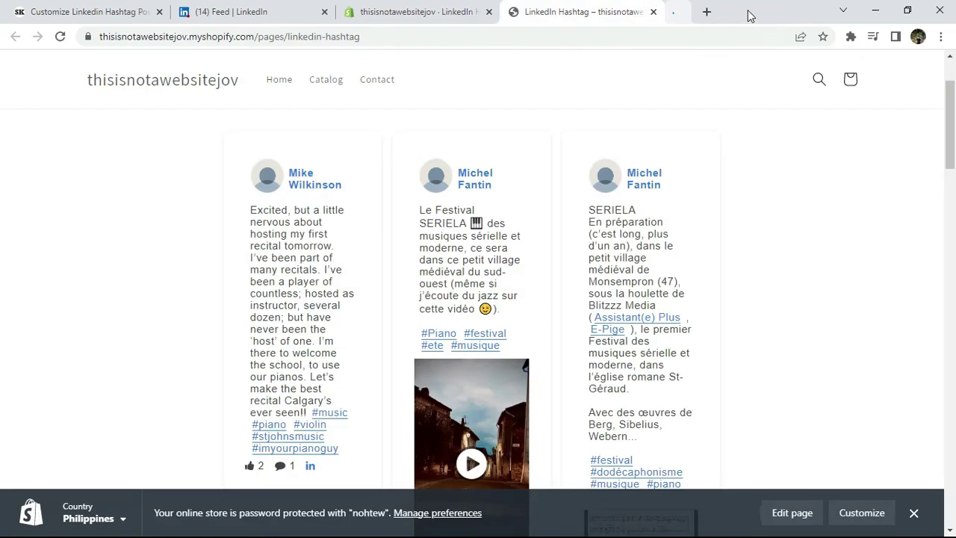